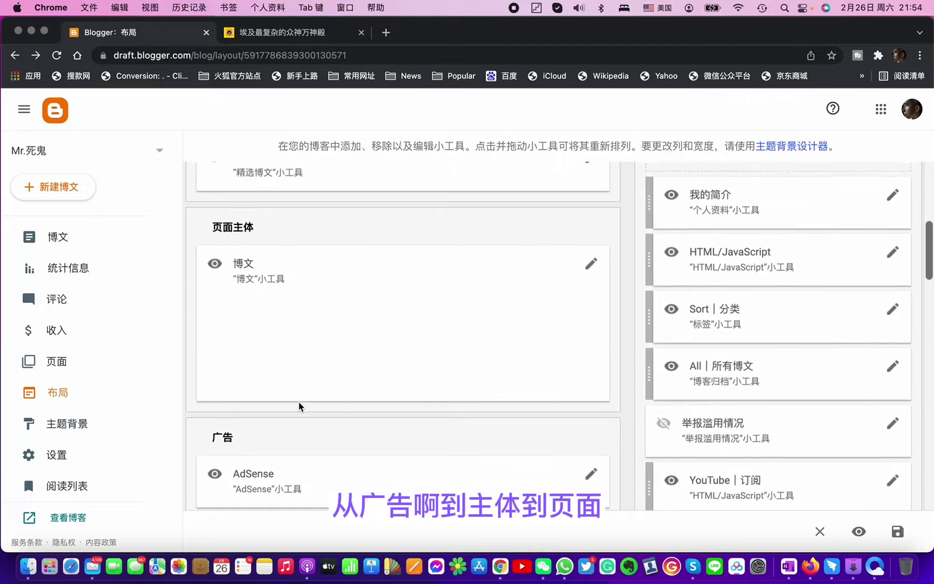
Examine the 边栏 and Sidebar (Item Page) sections of the blog layout and the widgets each contains
scroll(300, 401, "down", 3)
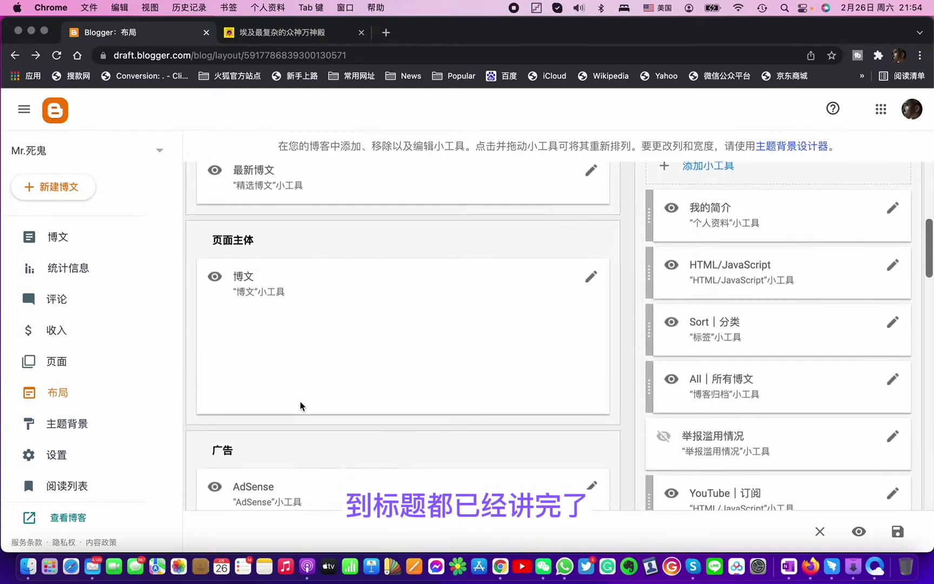
scroll(300, 401, "up", 2)
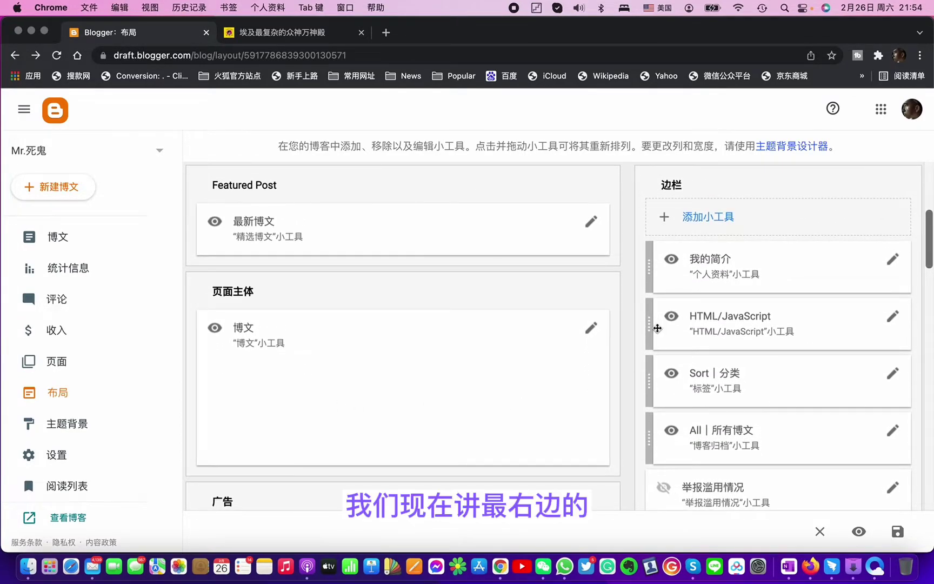
scroll(664, 187, "up", 1)
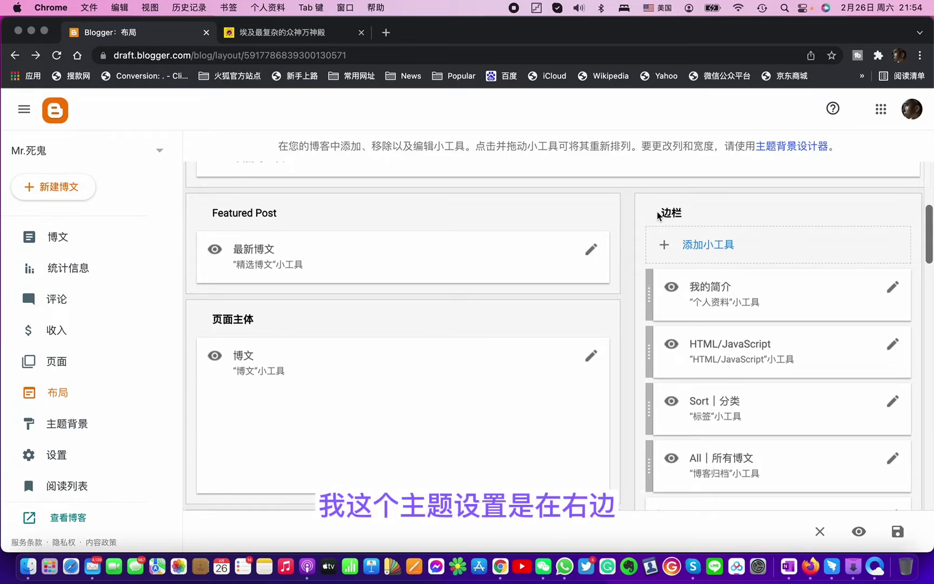
scroll(701, 222, "up", 1)
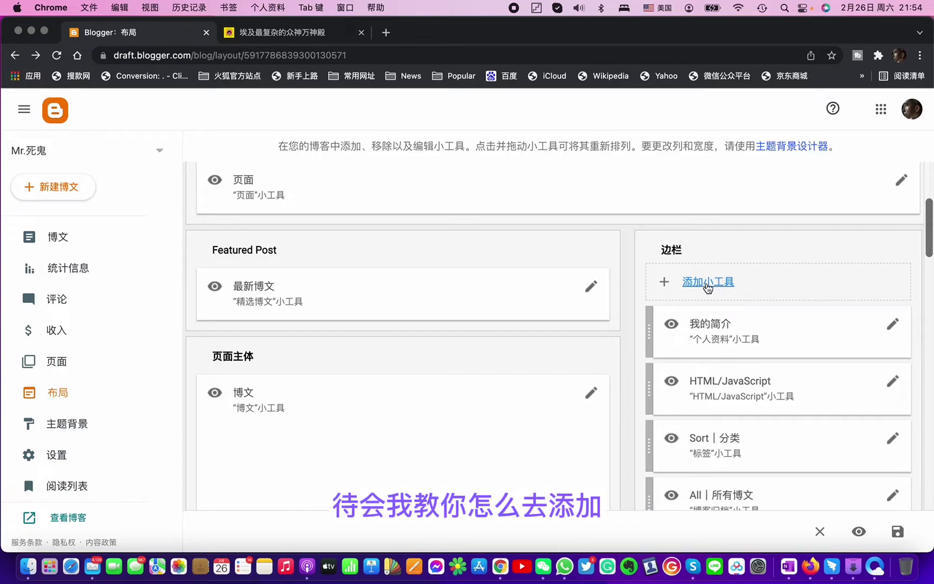
scroll(724, 286, "down", 15)
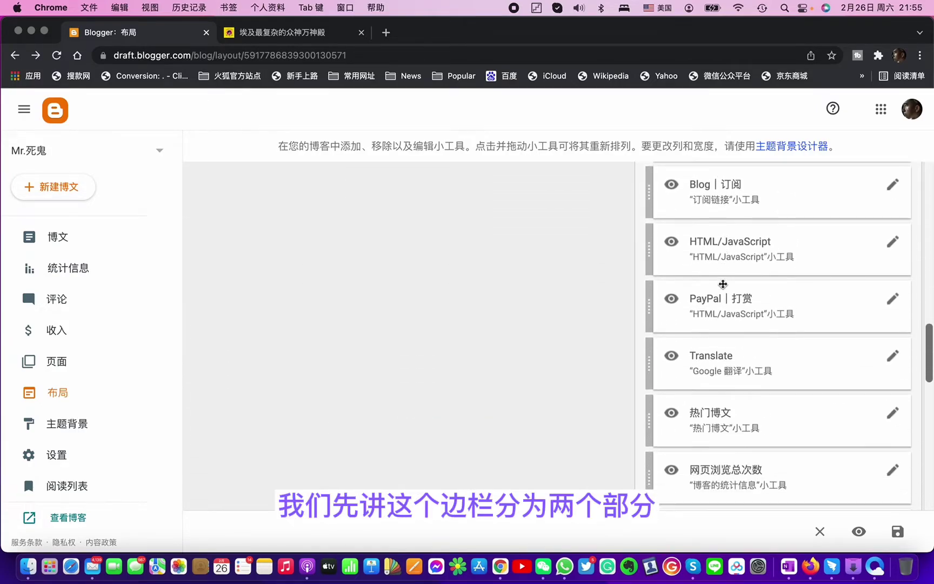
scroll(722, 282, "down", 6)
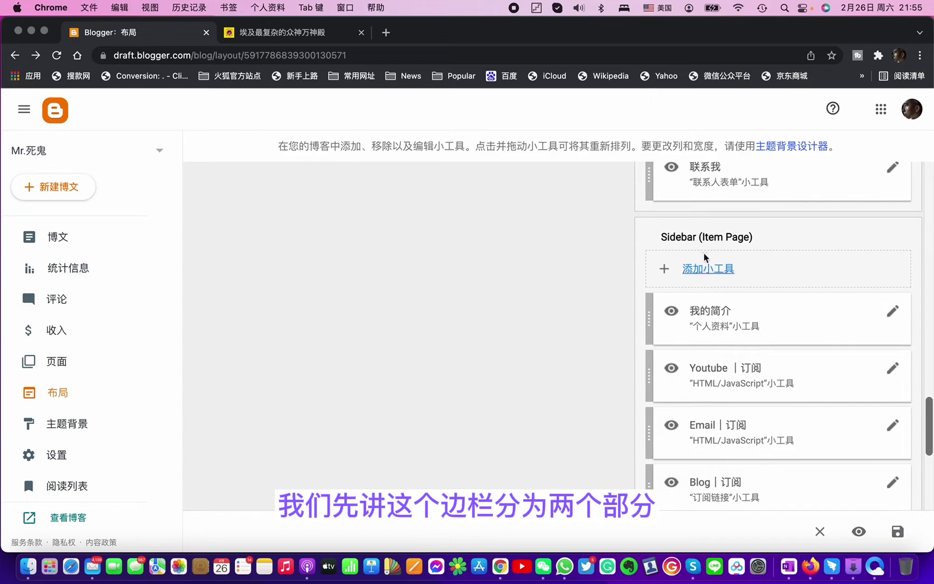
scroll(701, 250, "up", 20)
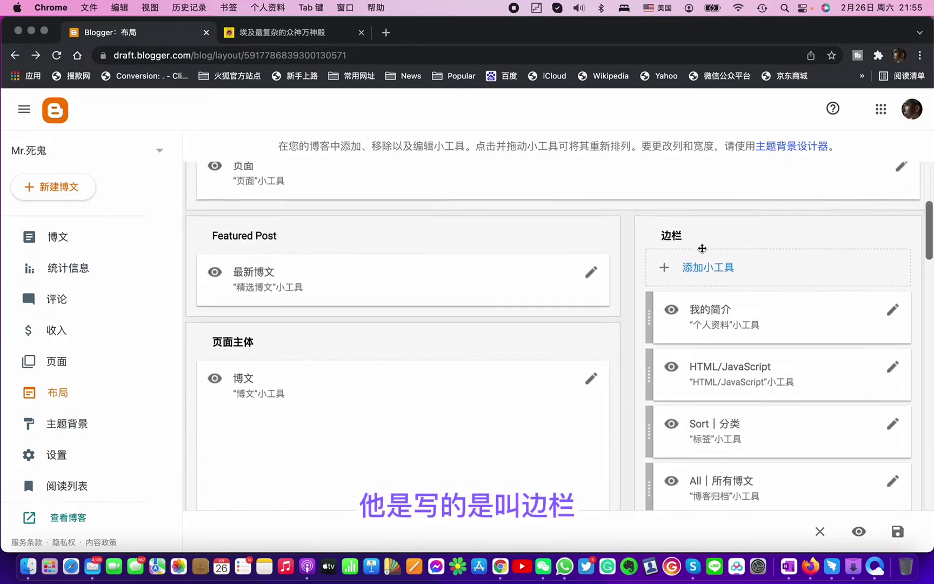
scroll(715, 280, "down", 15)
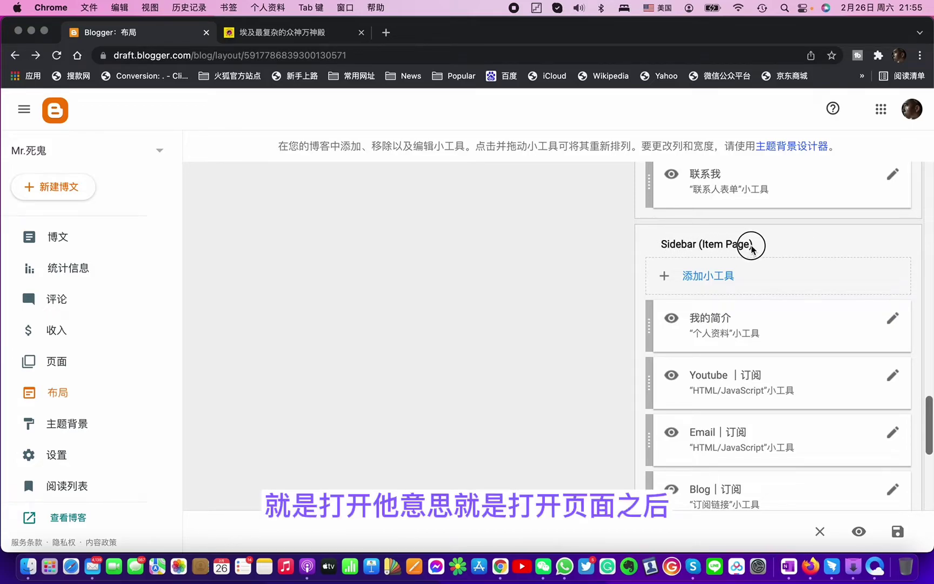
Return from the open article to the blog's home page and look through all its sidebar widgets
left_click(298, 36)
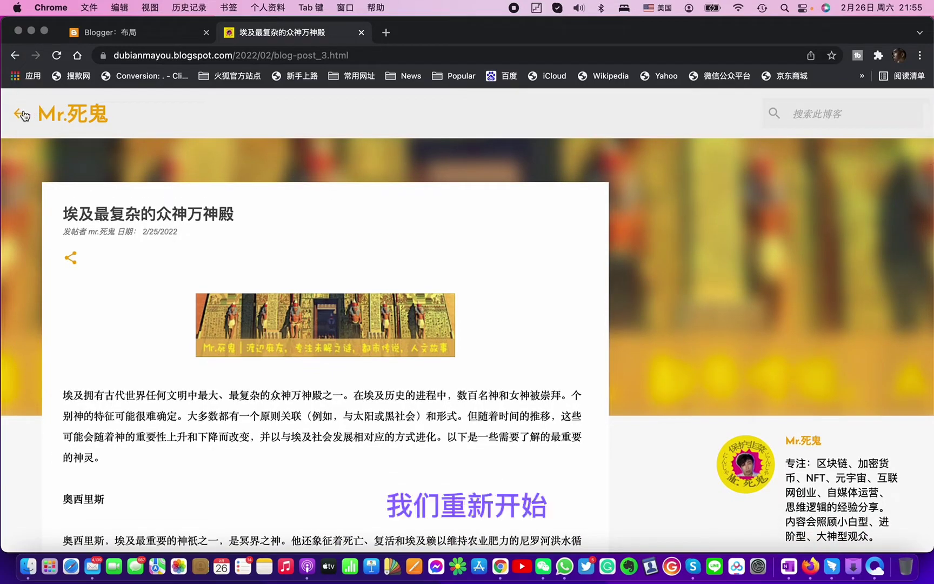
left_click(22, 114)
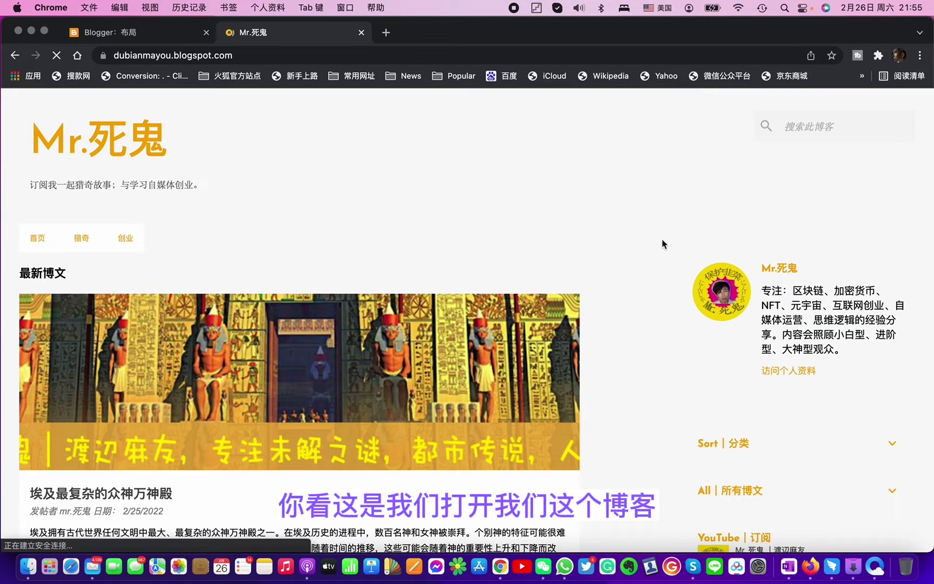
scroll(663, 245, "down", 1)
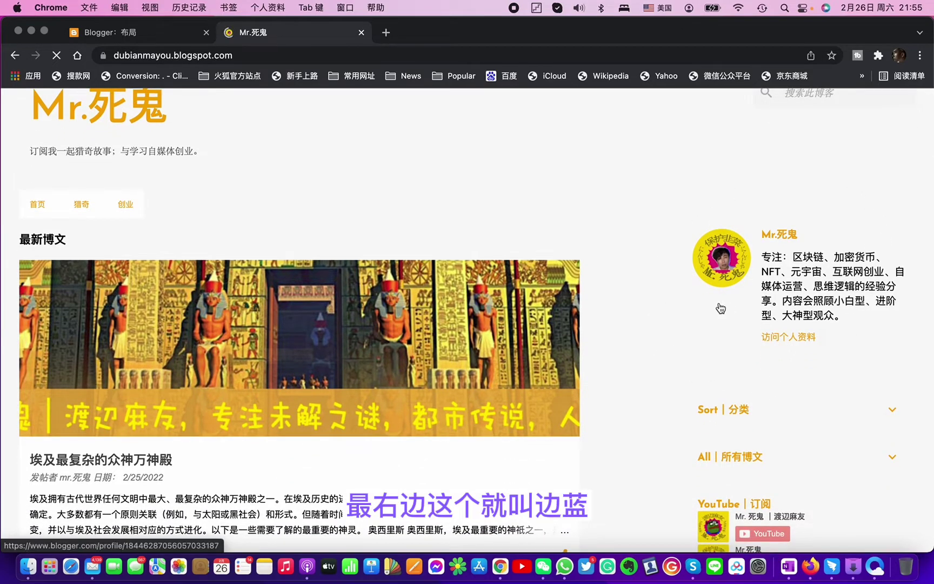
scroll(724, 308, "down", 15)
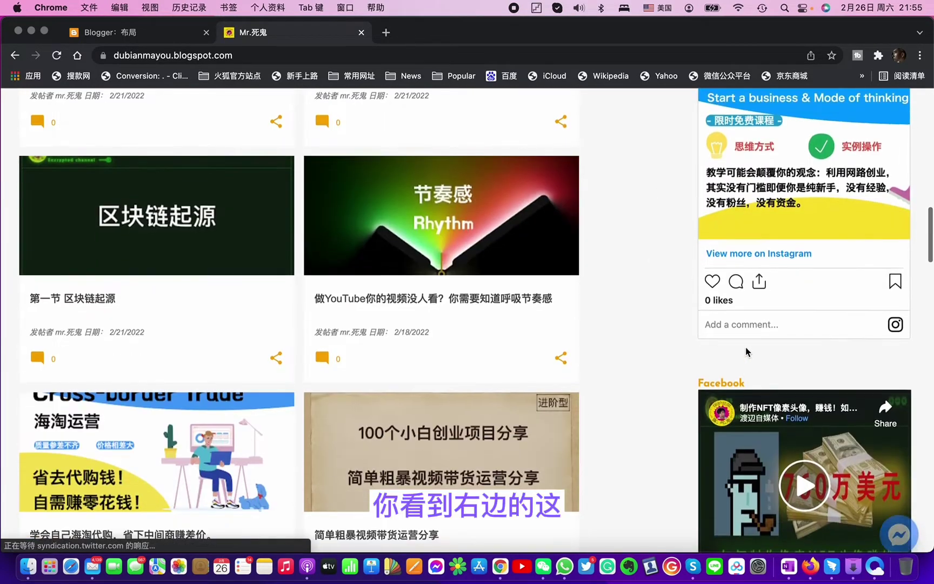
scroll(746, 351, "down", 20)
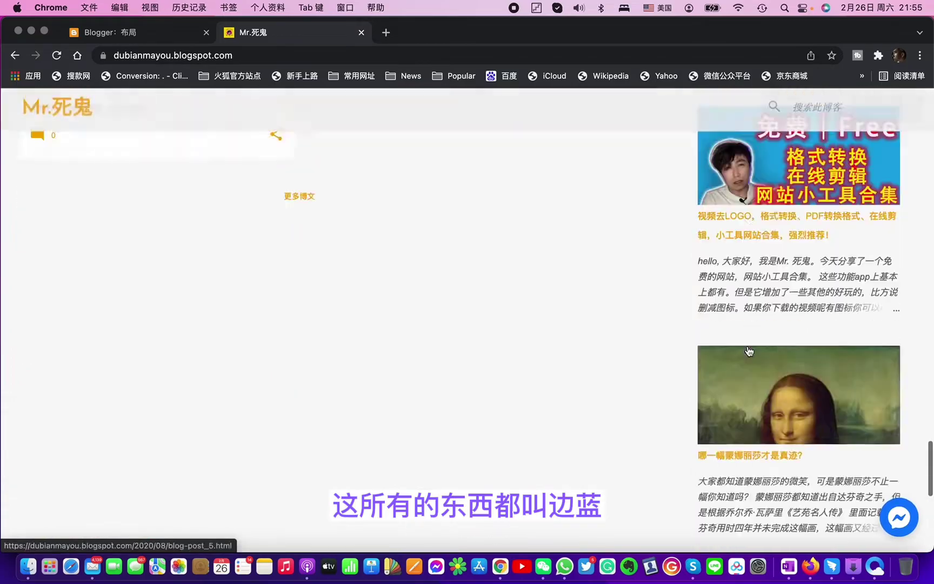
scroll(749, 351, "up", 20)
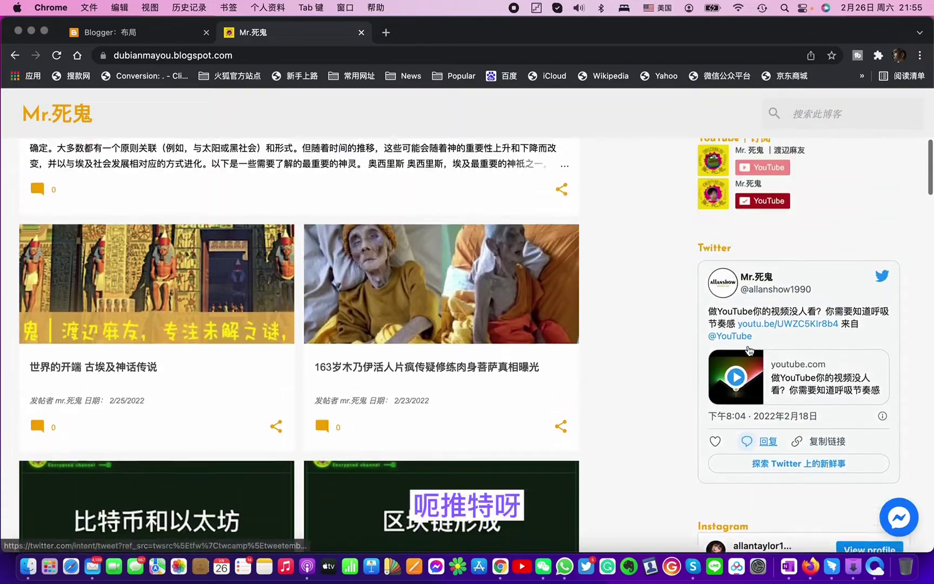
scroll(748, 352, "up", 5)
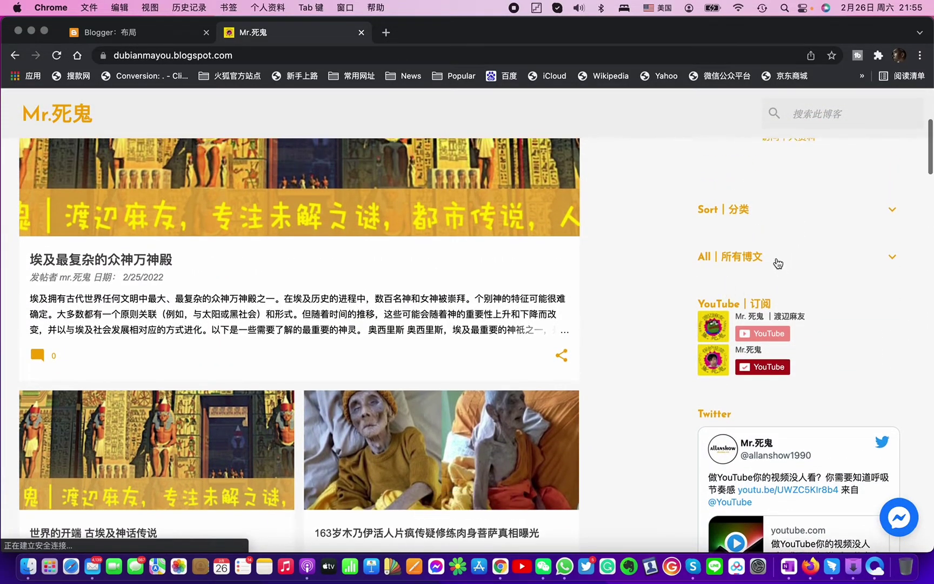
Expand the All｜所有博文 archive in the home page sidebar and review the author profile and social widgets
left_click(776, 264)
scroll(775, 266, "up", 4)
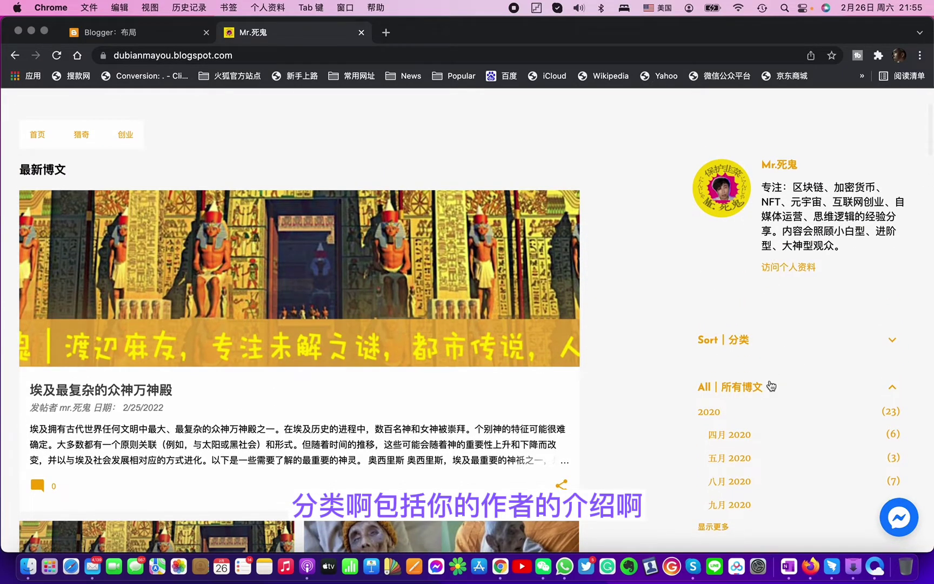
scroll(771, 385, "down", 11)
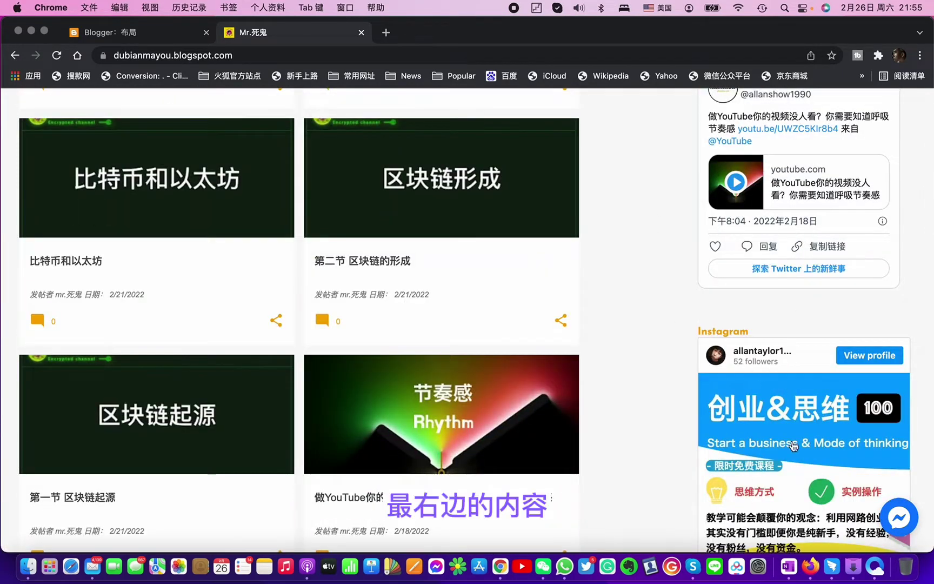
scroll(811, 454, "down", 10)
scroll(811, 454, "up", 20)
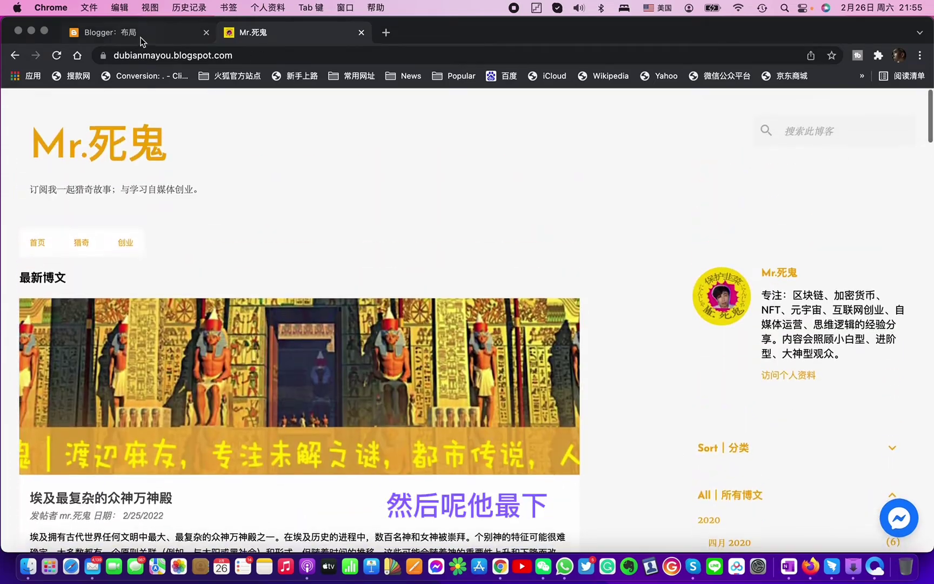
Go back to the Blogger layout page and review the widgets under Sidebar (Item Page)
left_click(140, 39)
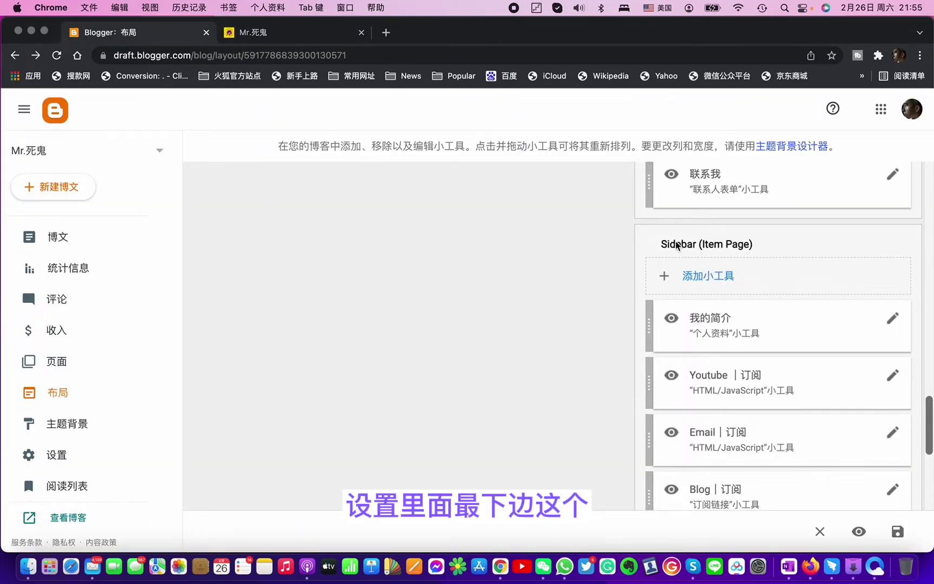
scroll(677, 246, "up", 1)
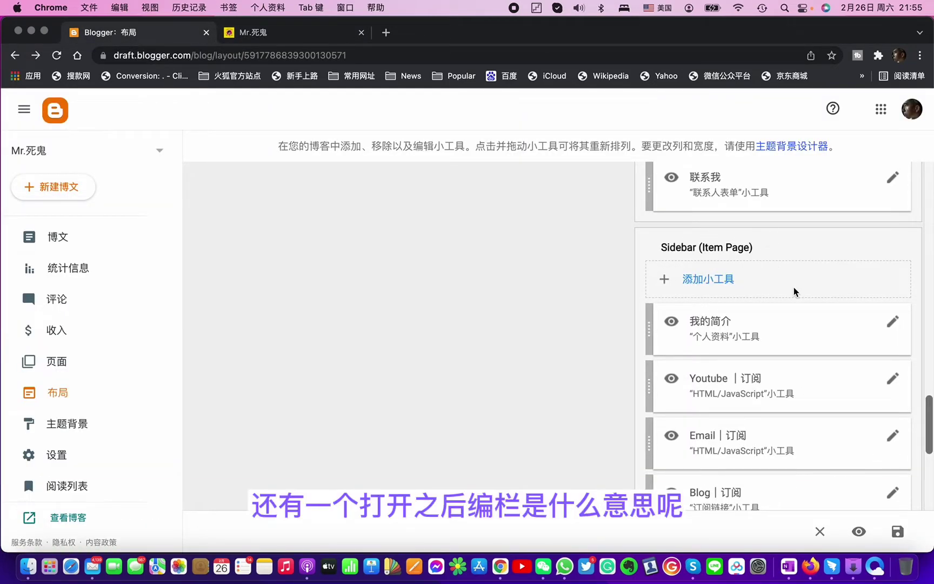
scroll(795, 291, "down", 5)
Open the article 埃及最复杂的众神万神殿 from the blog's home page and examine the sidebar shown beside it
left_click(288, 34)
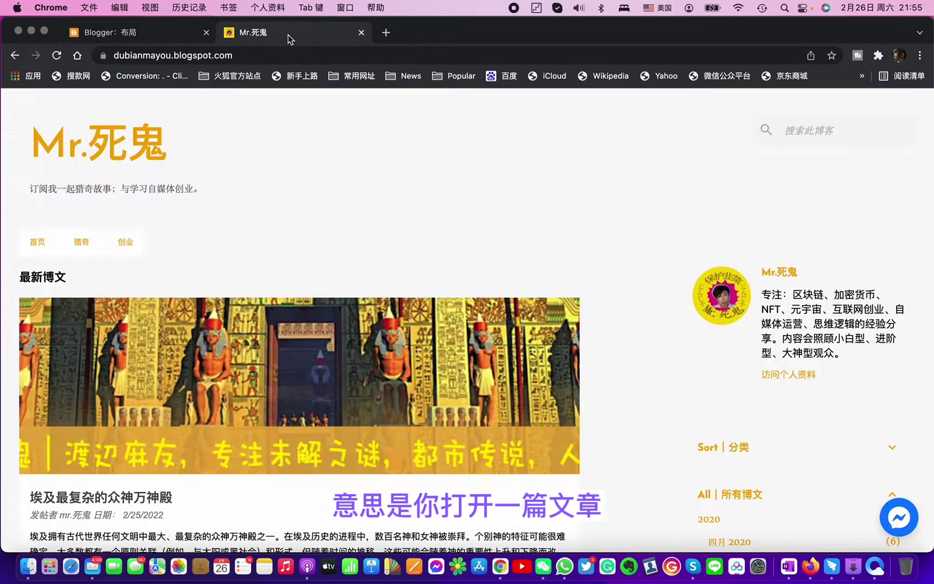
left_click(297, 354)
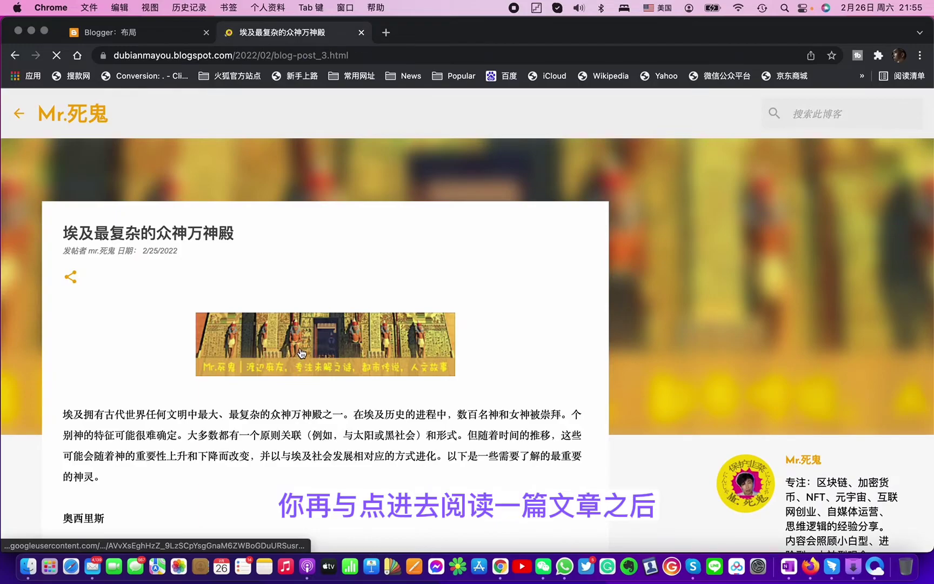
scroll(833, 378, "down", 5)
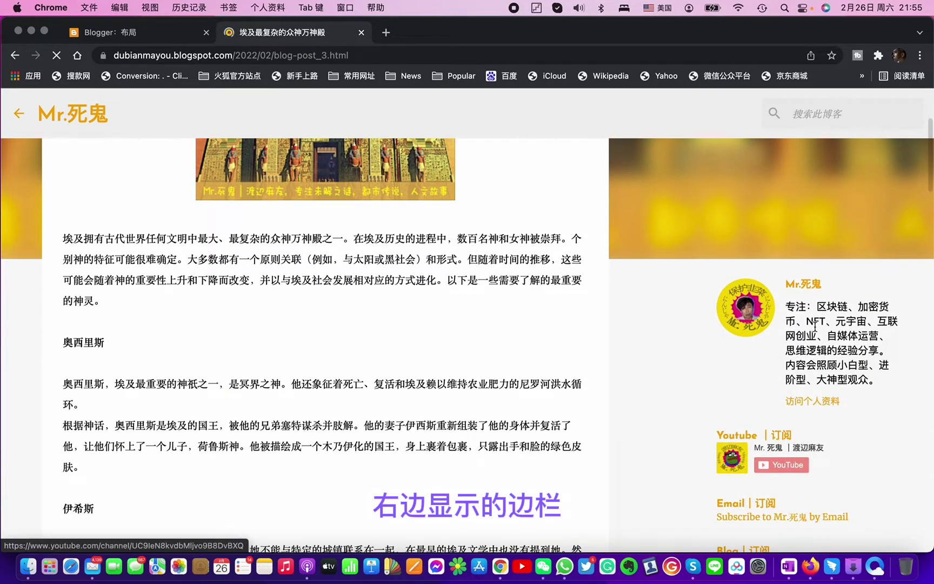
scroll(818, 455, "down", 5)
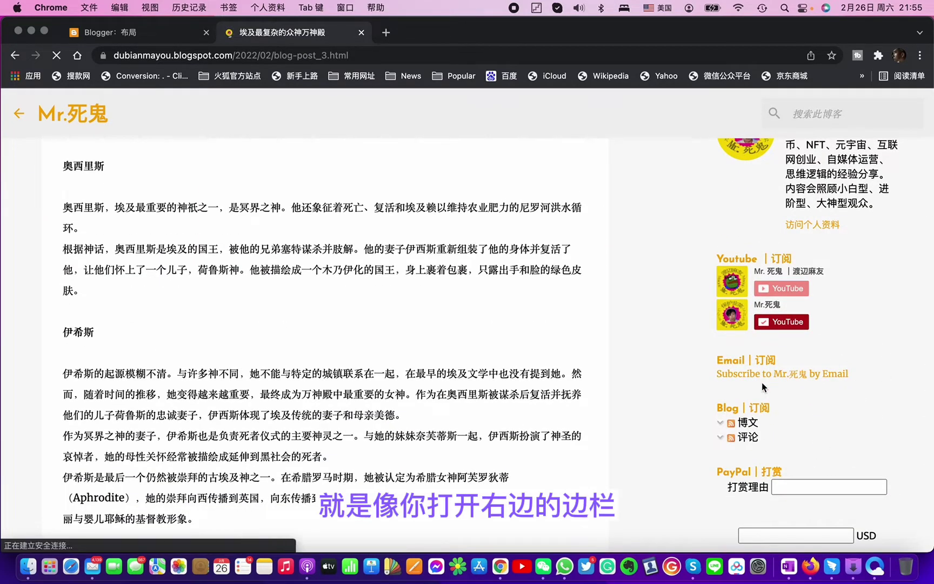
scroll(763, 388, "down", 4)
scroll(805, 350, "up", 7)
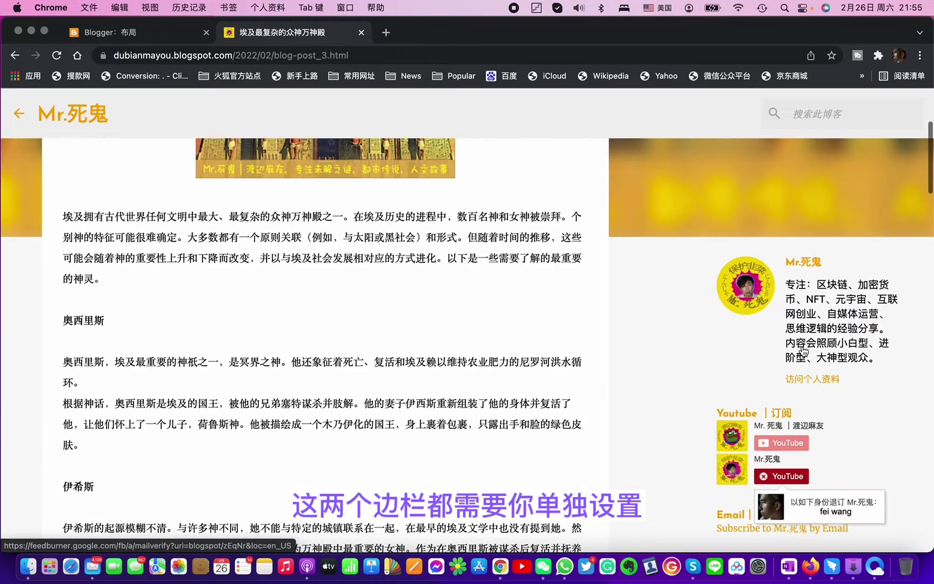
scroll(778, 371, "down", 10)
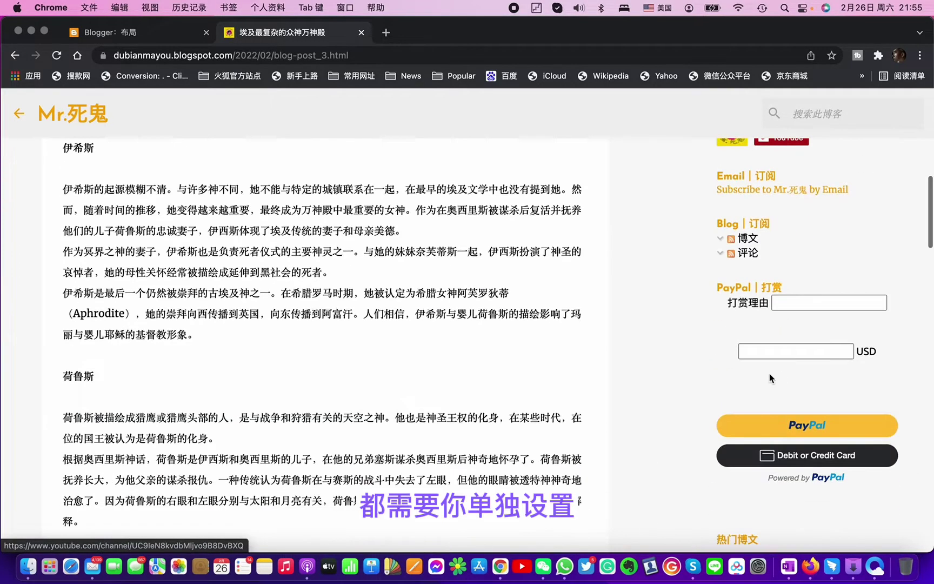
Return to the Blogger layout and compare the widgets of the 边栏 section with those of Sidebar (Item Page)
left_click(136, 31)
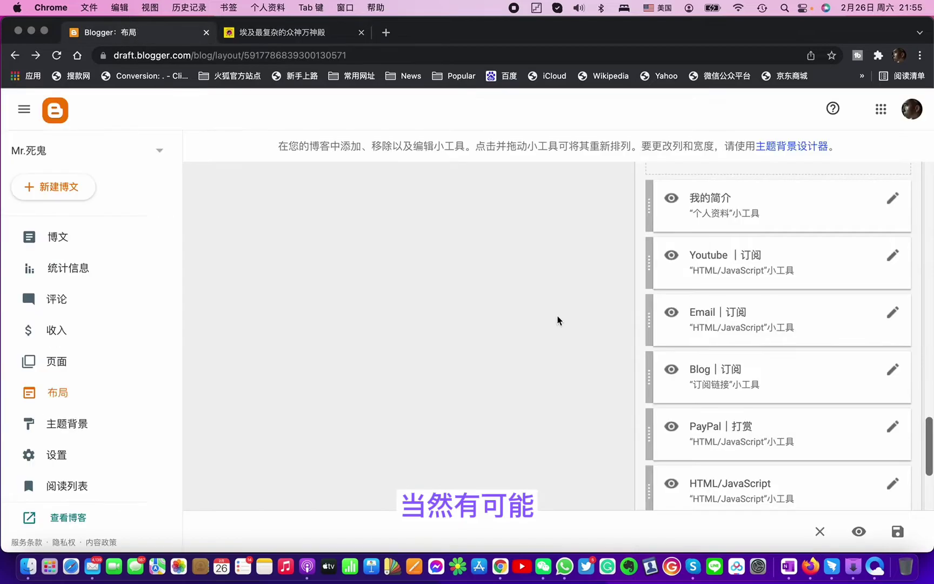
scroll(690, 308, "up", 6)
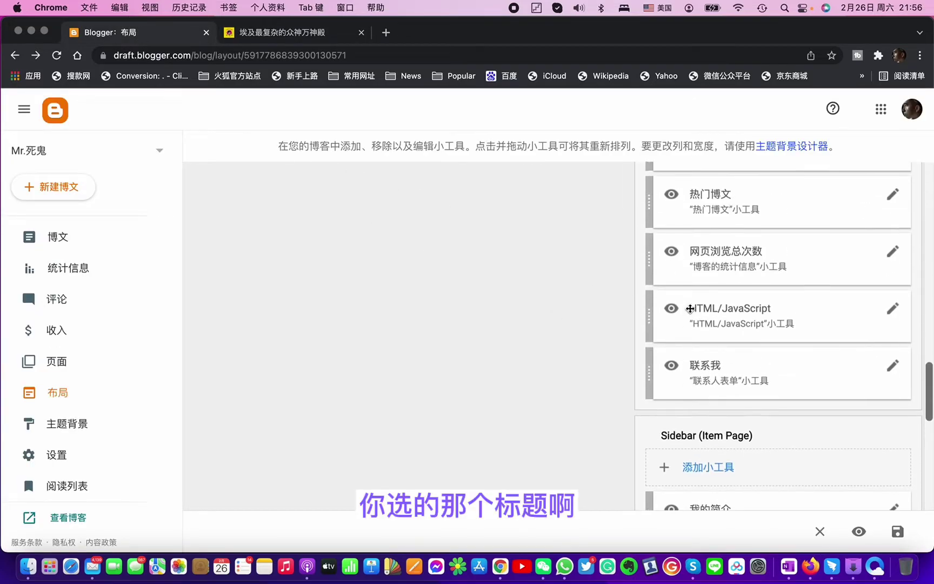
scroll(690, 309, "up", 10)
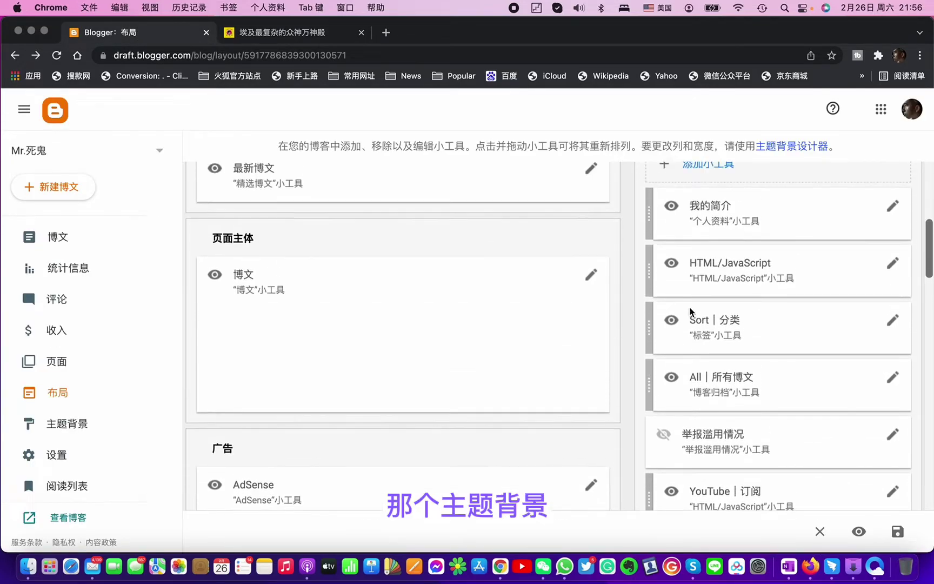
scroll(690, 312, "up", 2)
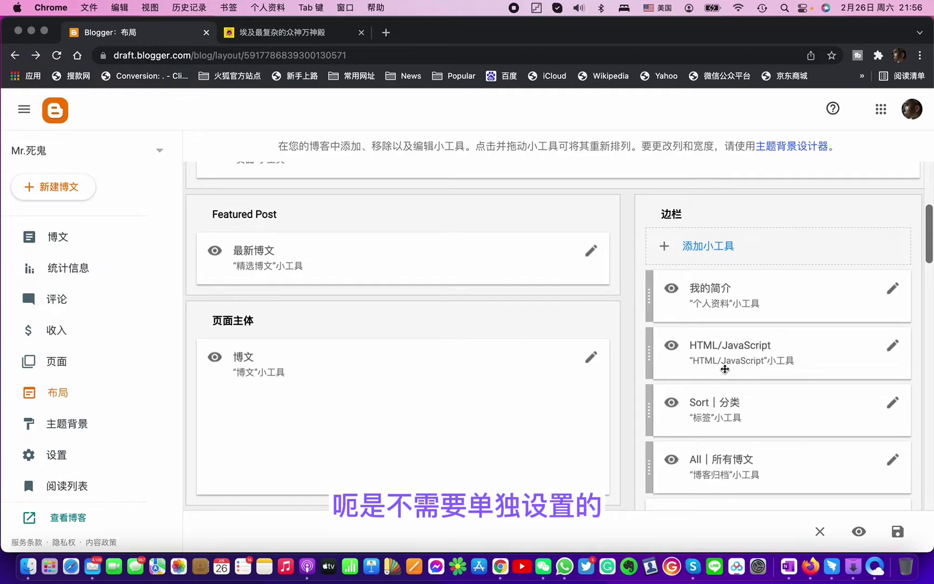
scroll(721, 370, "down", 10)
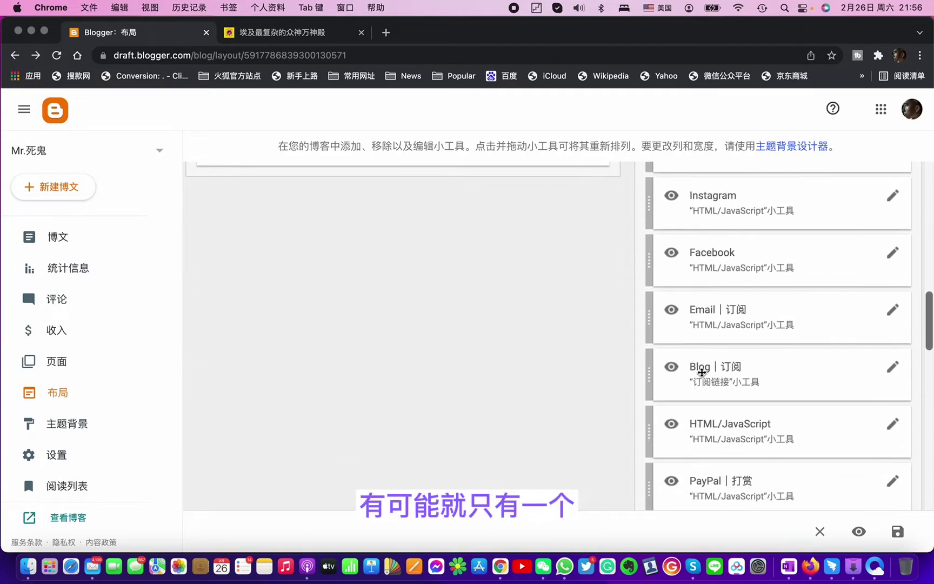
scroll(702, 371, "down", 7)
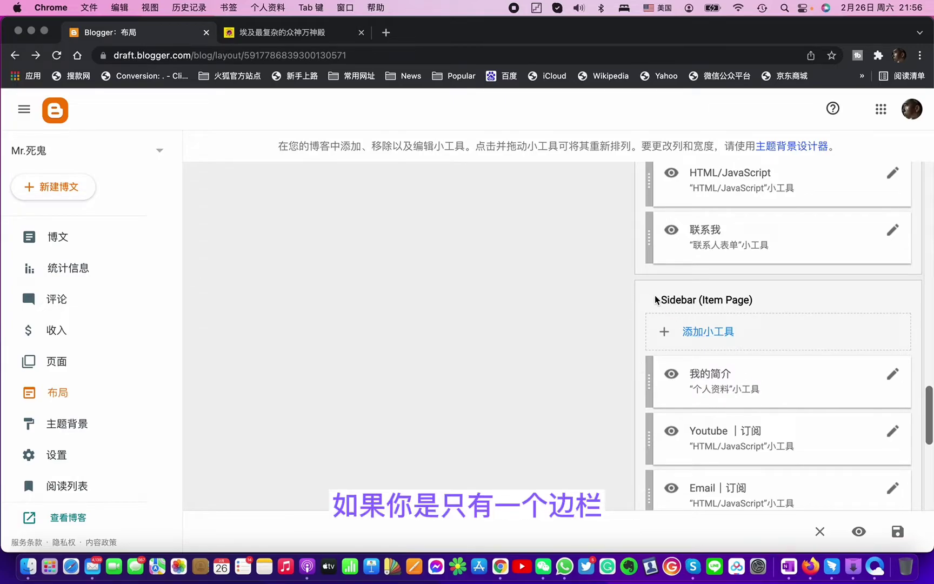
scroll(656, 298, "up", 2)
scroll(659, 311, "up", 8)
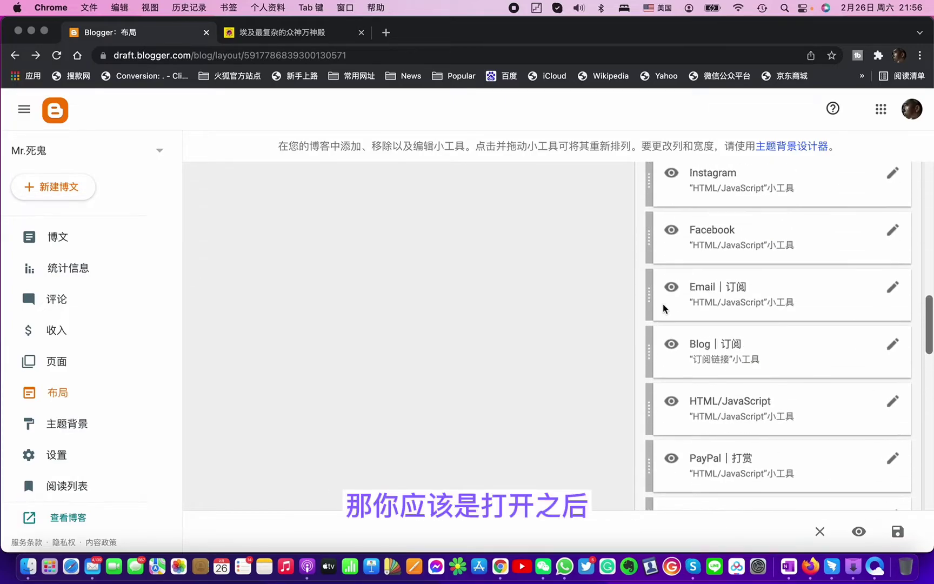
scroll(663, 308, "up", 10)
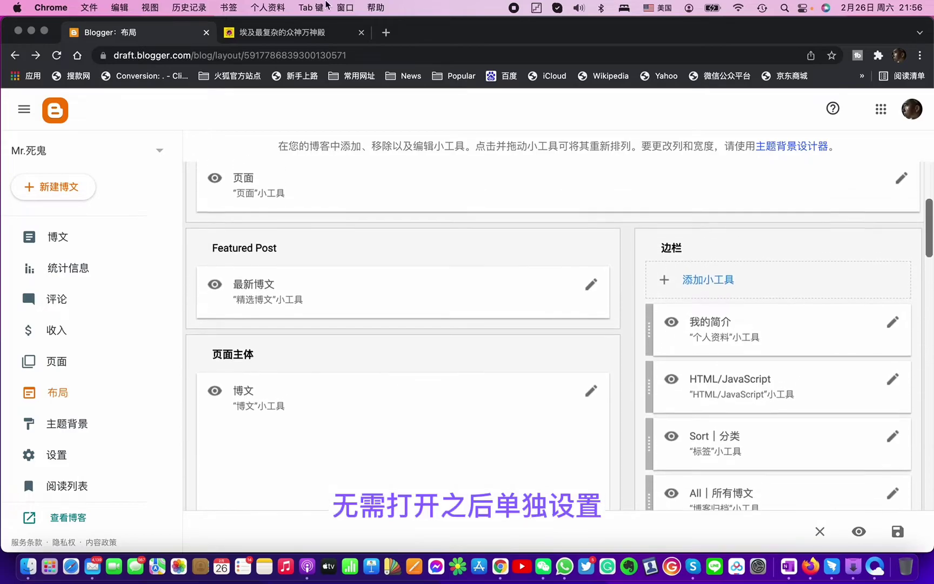
Switch back to the open article and check its subscription and PayPal sidebar widgets
left_click(281, 32)
scroll(834, 262, "down", 1)
scroll(834, 262, "up", 1)
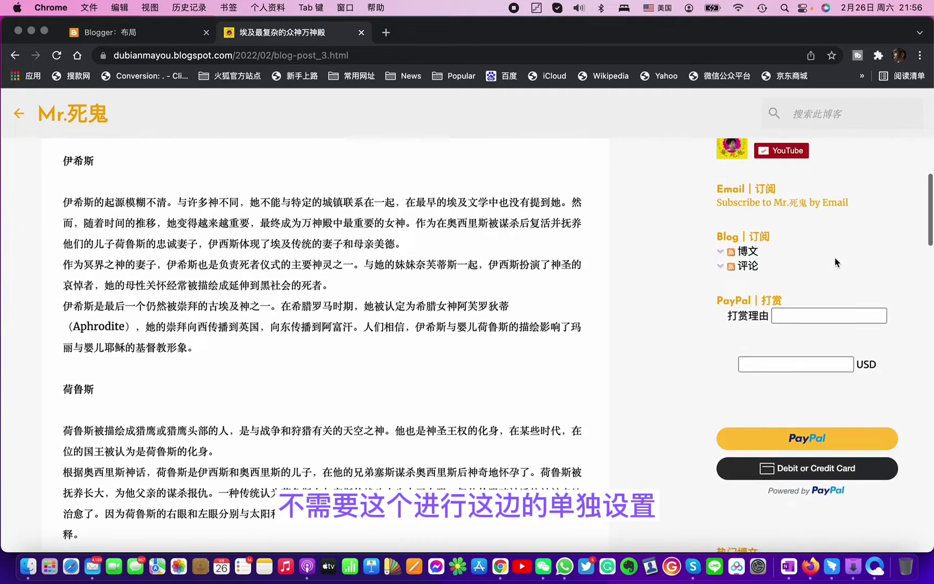
Return to the Blogger layout and open the list of gadgets that can be added to the 边栏 section
scroll(835, 258, "up", 2)
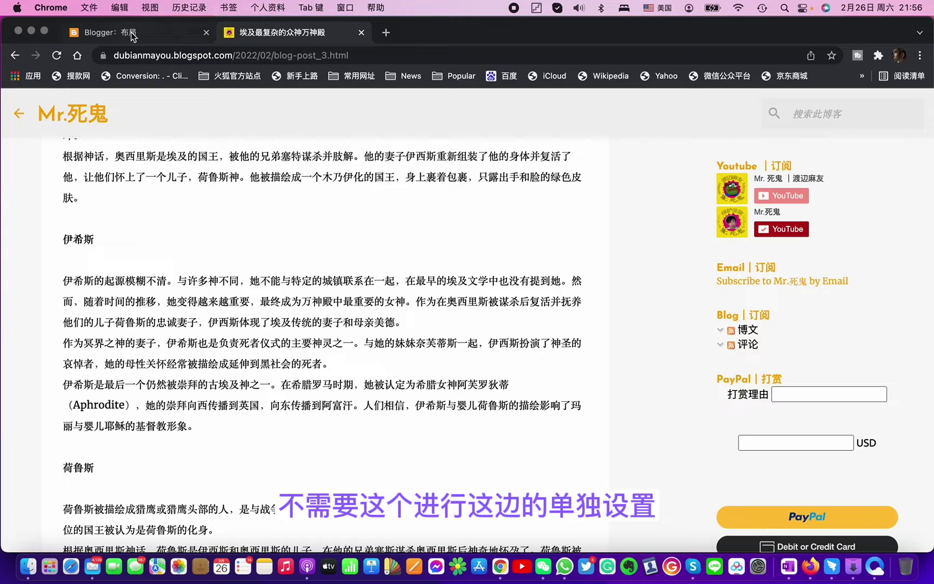
left_click(132, 33)
scroll(900, 365, "down", 1)
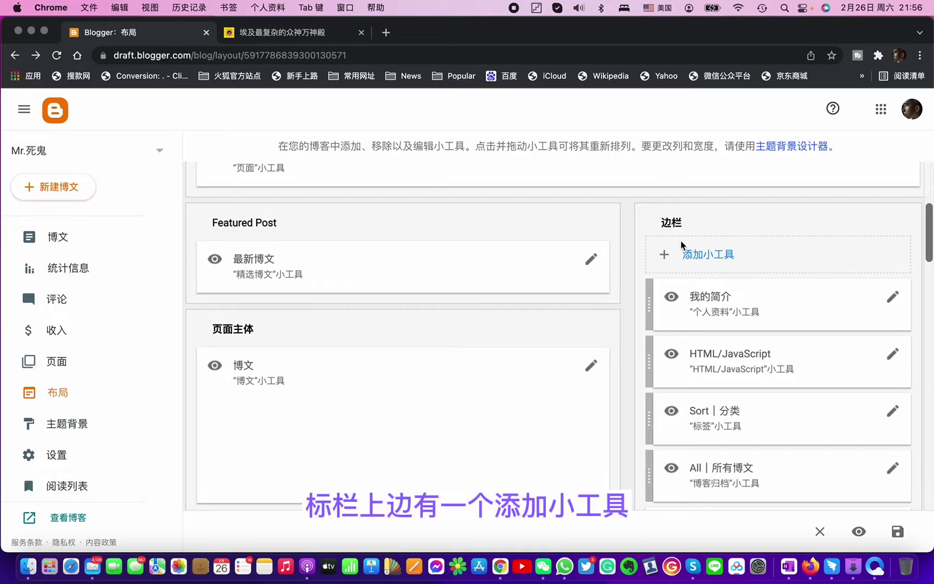
left_click(707, 255)
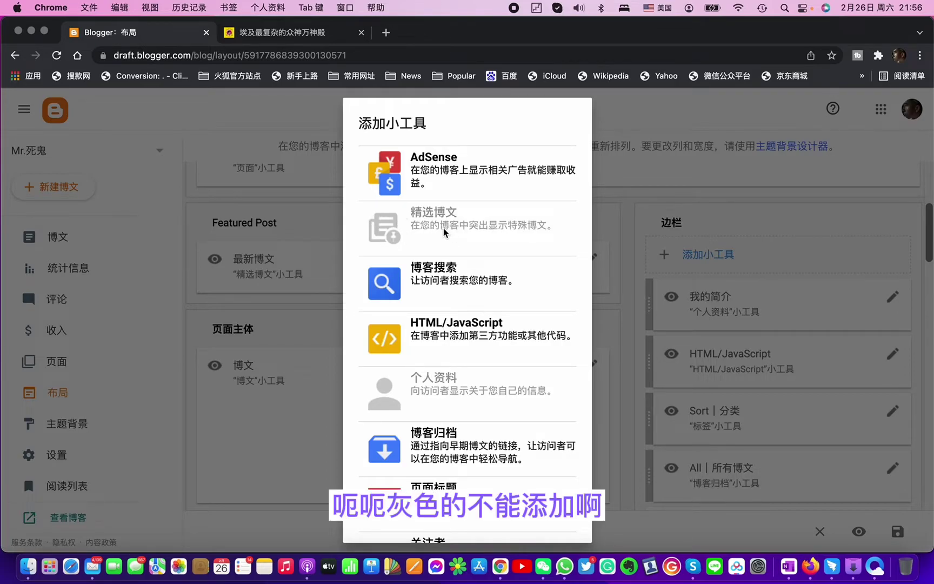
scroll(445, 285, "down", 1)
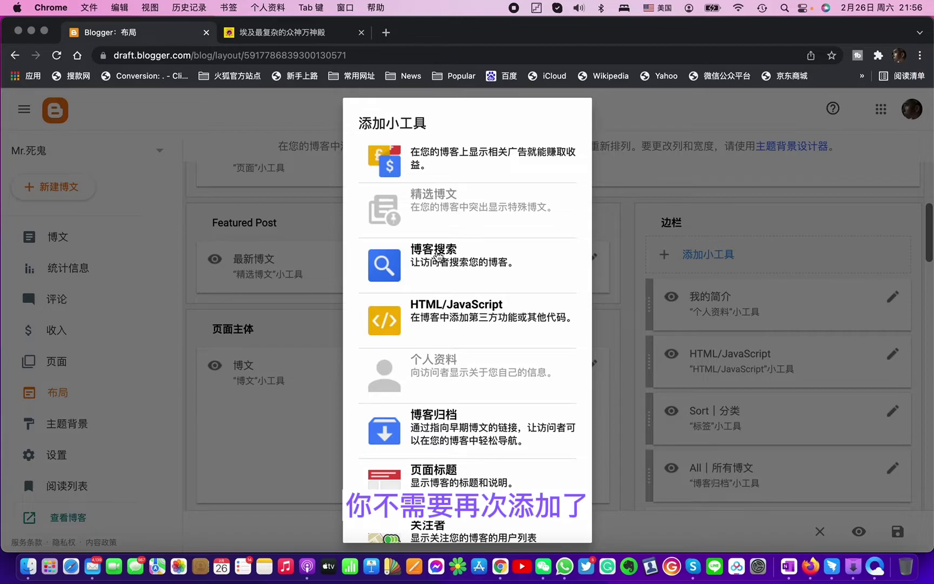
Locate the blog search field on the open article page, and return to the gadget list
left_click(273, 33)
scroll(888, 246, "up", 15)
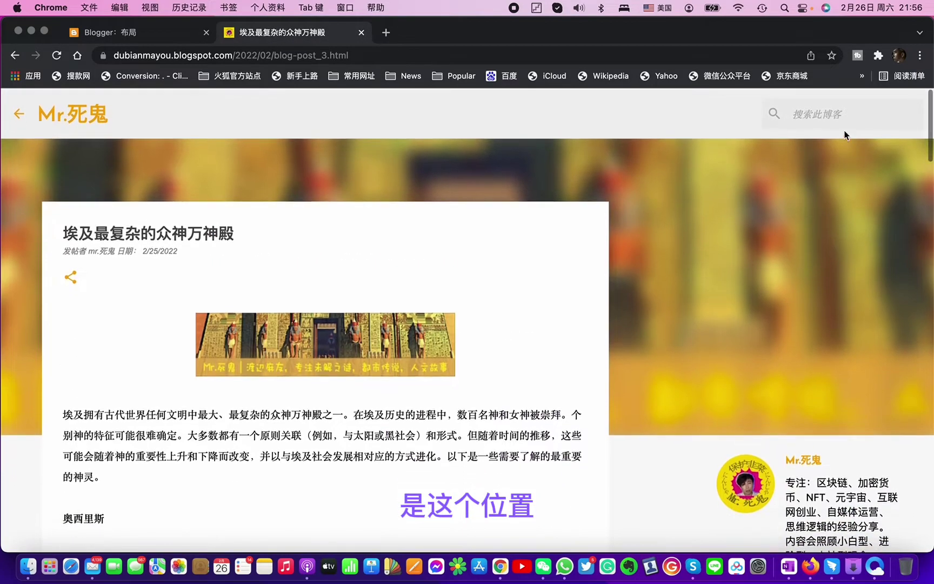
left_click(822, 111)
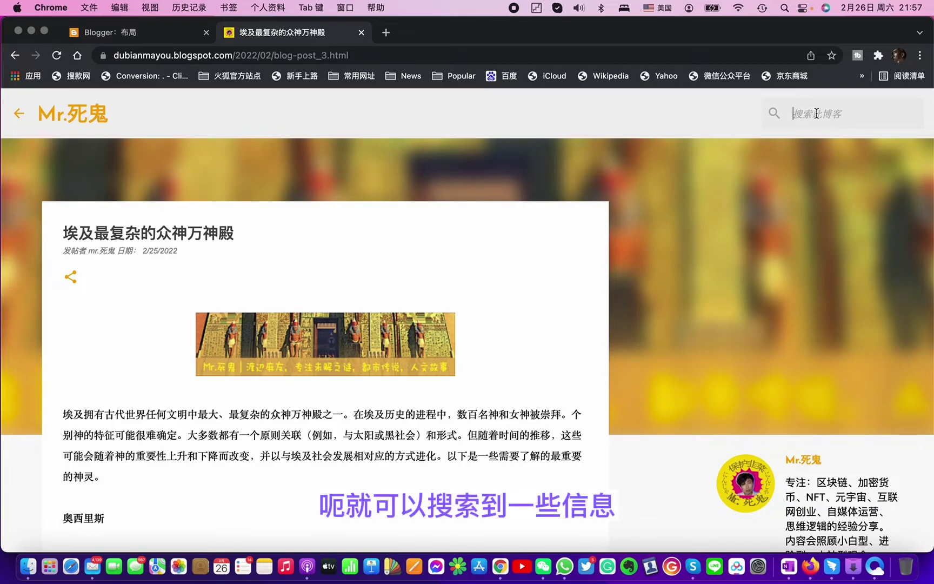
left_click(184, 31)
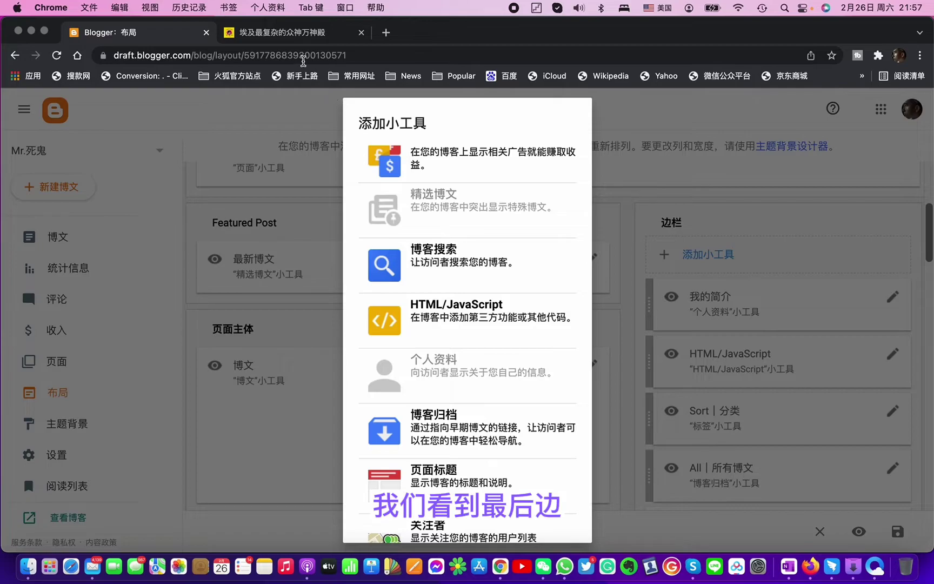
Go to the blog's home page and examine its sidebar widgets from YouTube, Twitter, Instagram and Facebook down to subscriptions and PayPal
left_click(290, 34)
scroll(732, 310, "down", 1)
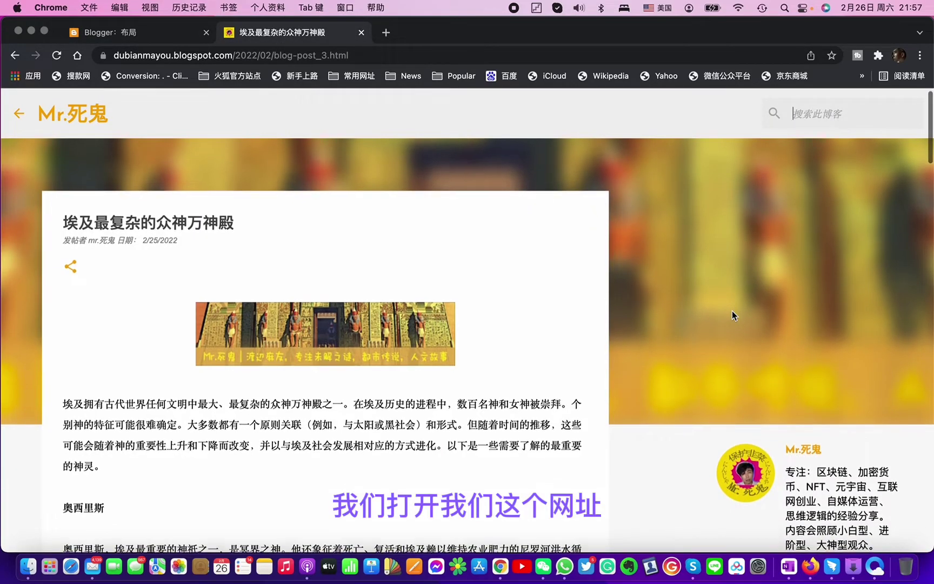
left_click(16, 115)
scroll(742, 251, "down", 5)
scroll(742, 251, "up", 2)
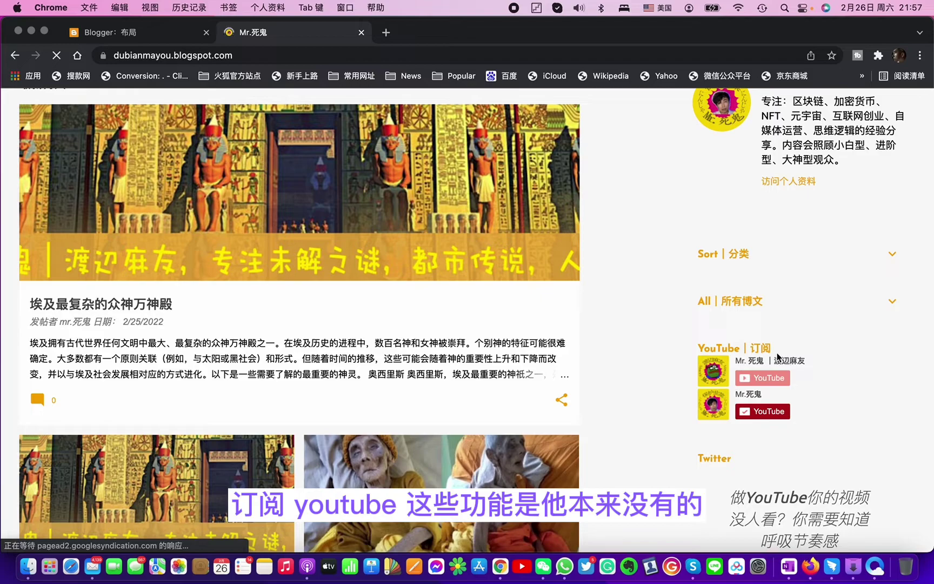
scroll(778, 354, "down", 3)
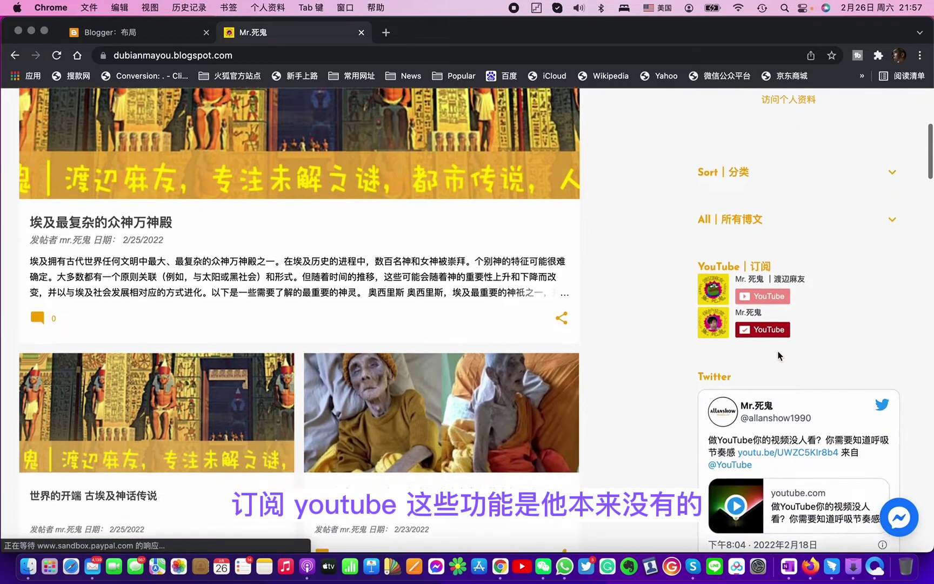
scroll(778, 372, "down", 5)
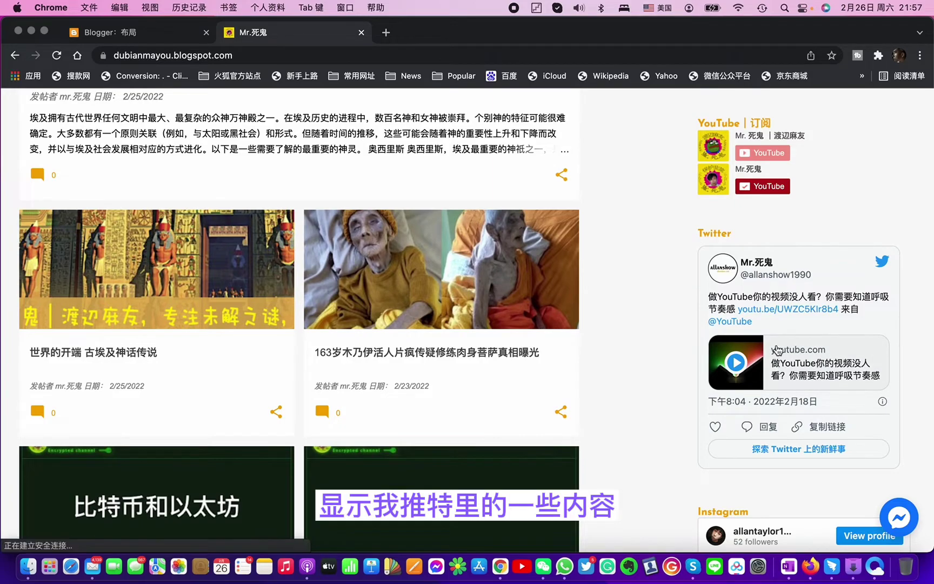
scroll(779, 357, "down", 3)
scroll(778, 350, "down", 4)
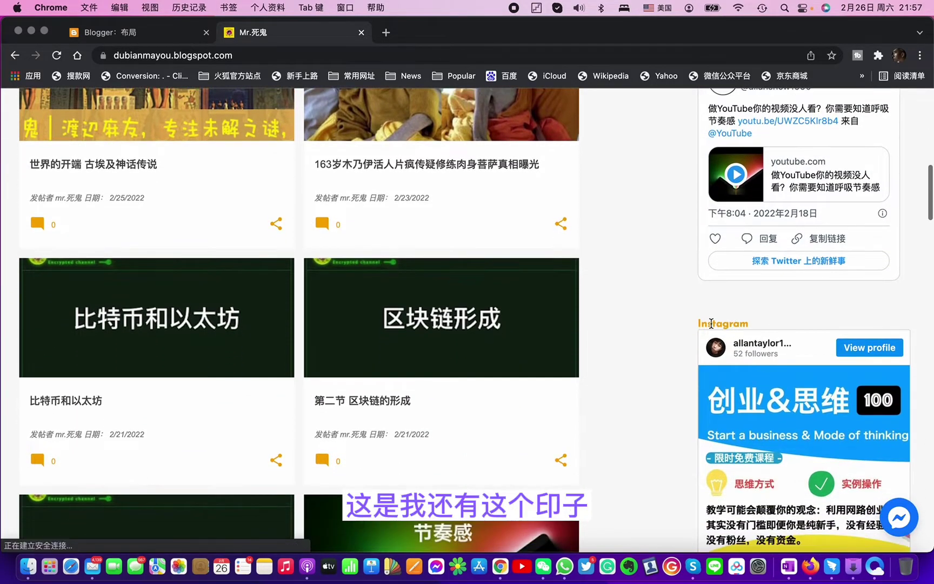
scroll(762, 442, "down", 7)
scroll(765, 303, "down", 10)
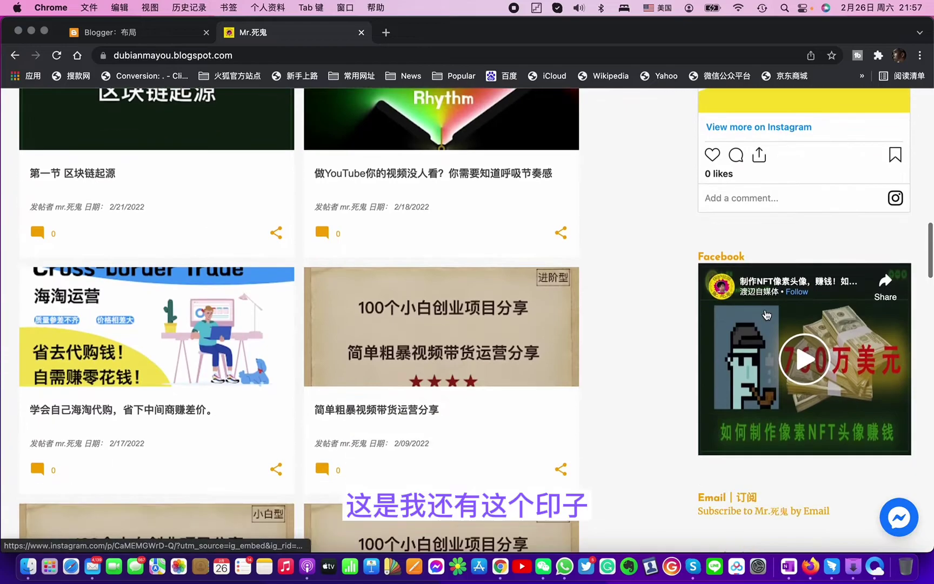
scroll(766, 358, "down", 10)
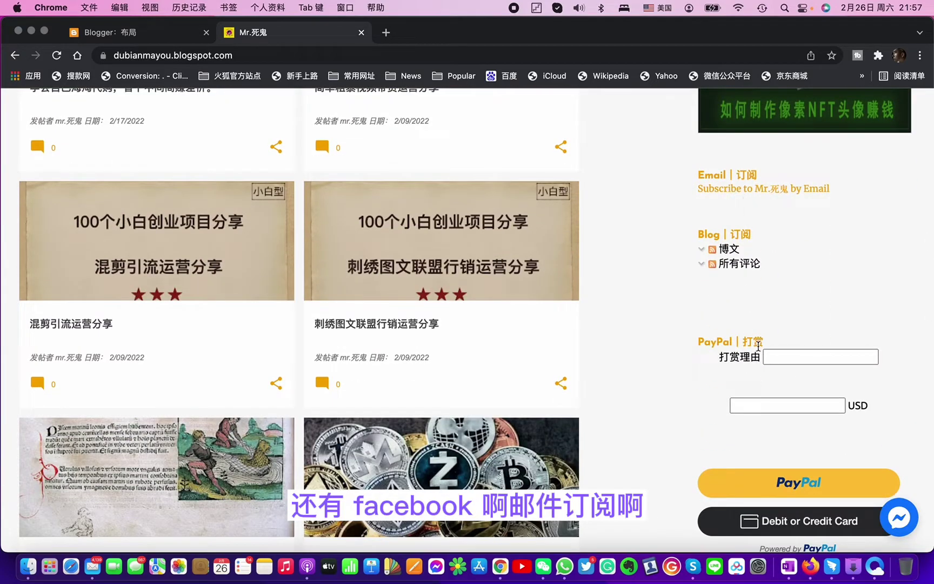
scroll(759, 346, "down", 4)
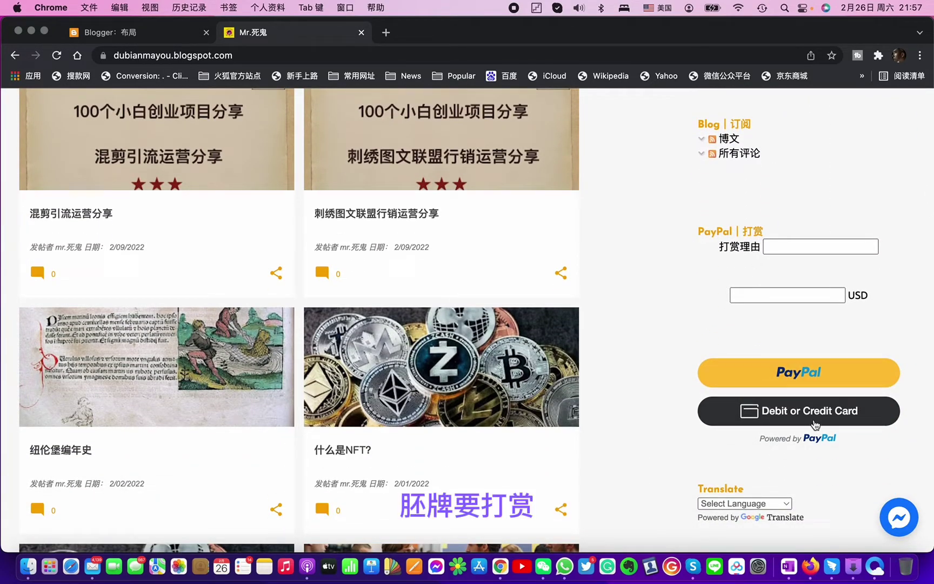
Compare the 个人资料 gadget in the layout's gadget list with the author profile in the home page sidebar
left_click(162, 33)
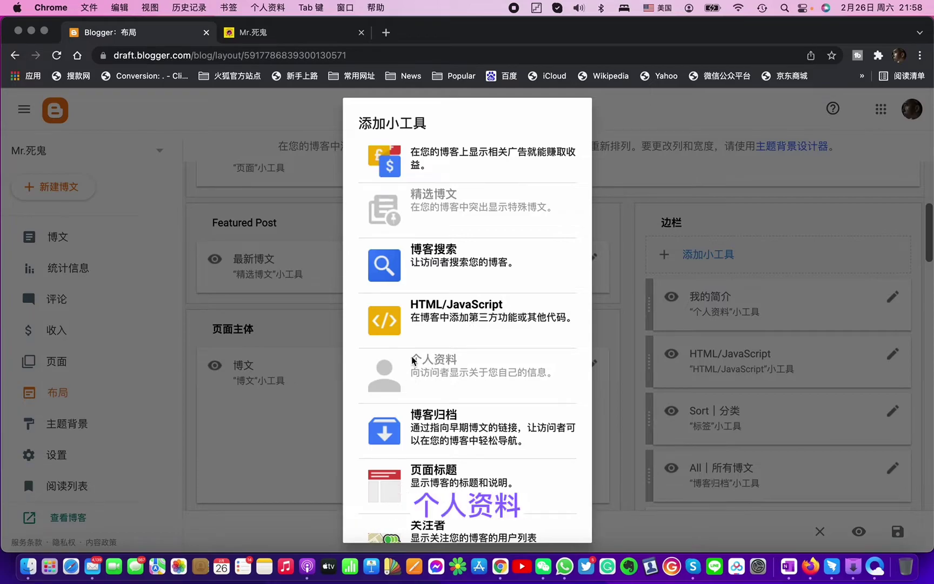
left_click(219, 30)
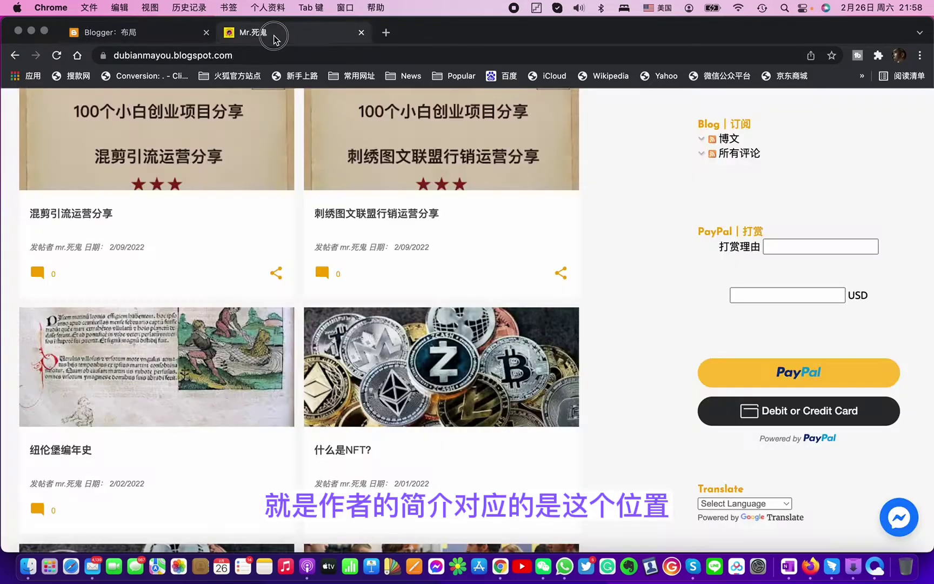
scroll(749, 221, "up", 10)
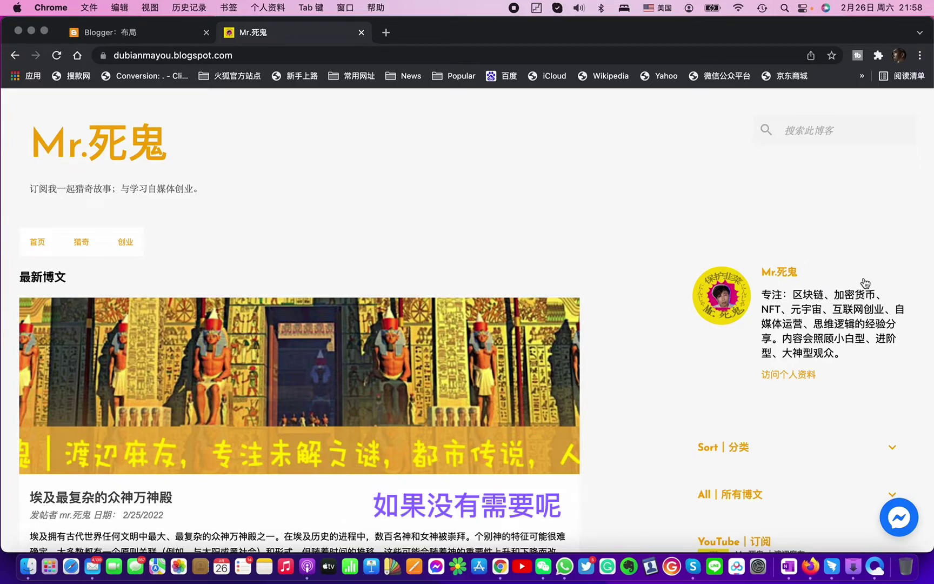
Open the configuration of a new 博客归档 gadget for the 边栏 section
left_click(150, 33)
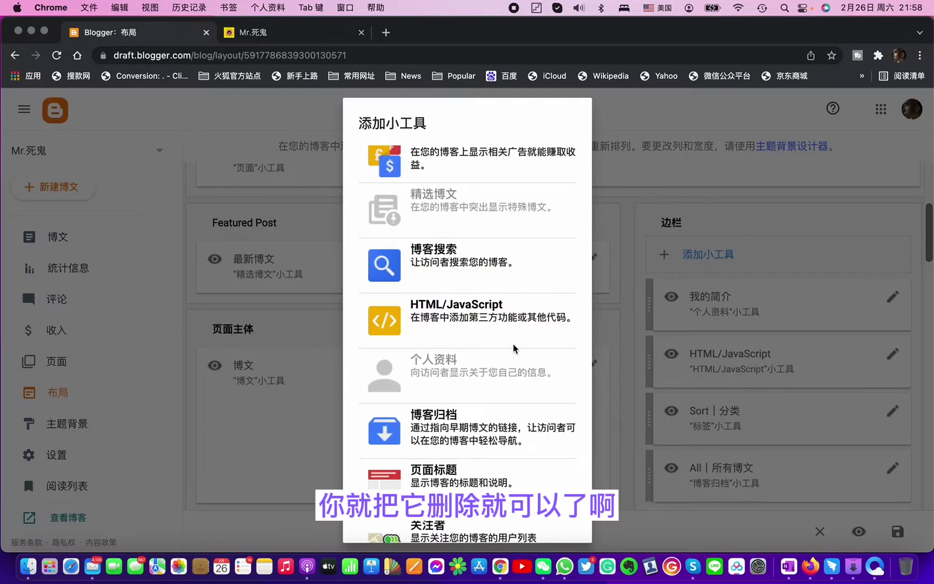
scroll(480, 374, "down", 2)
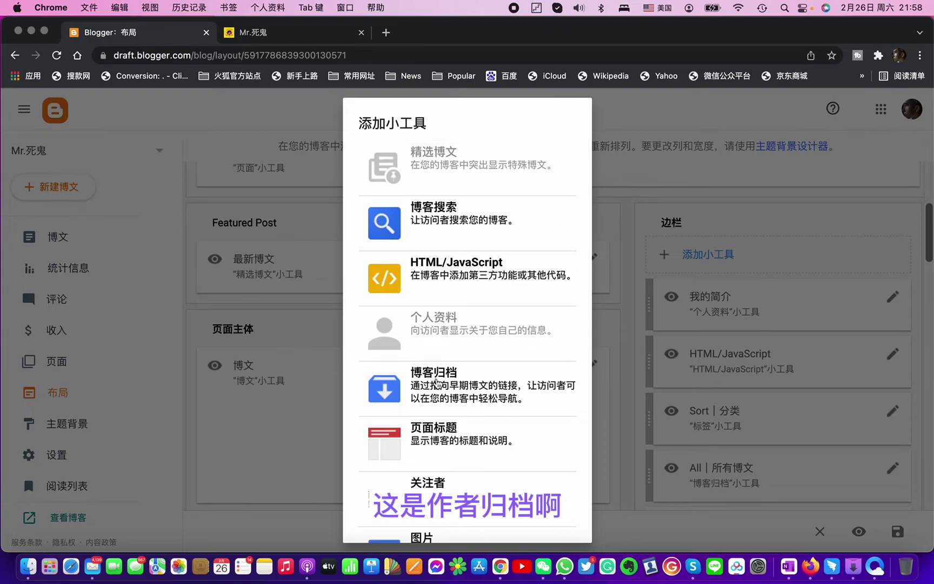
left_click(459, 388)
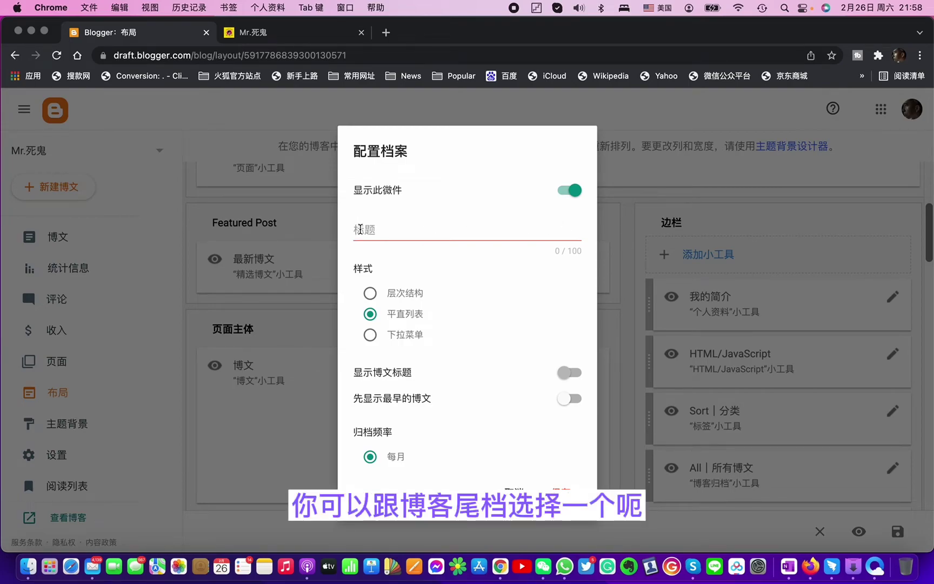
Expand the Sort｜分类 section in the blog home page's sidebar to view its categories
left_click(297, 39)
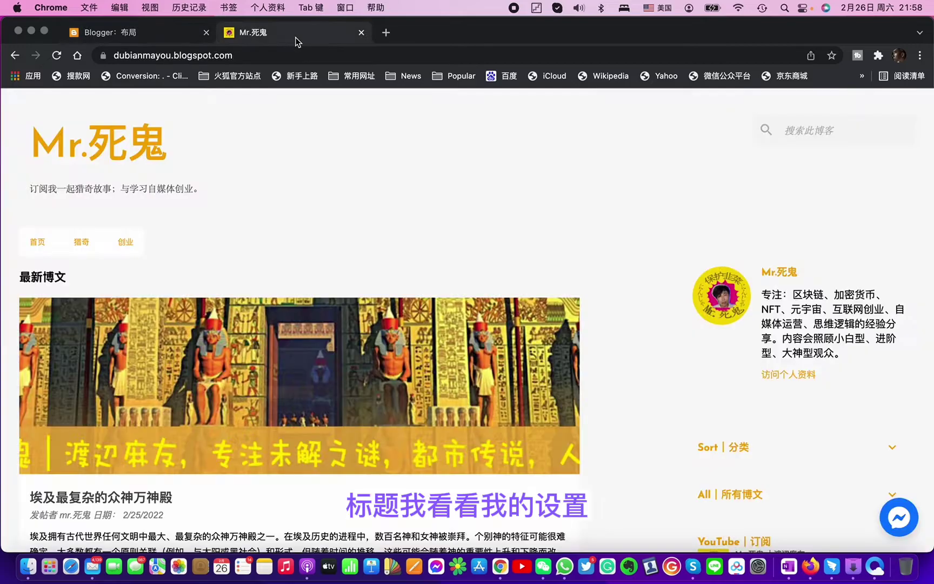
scroll(836, 405, "down", 4)
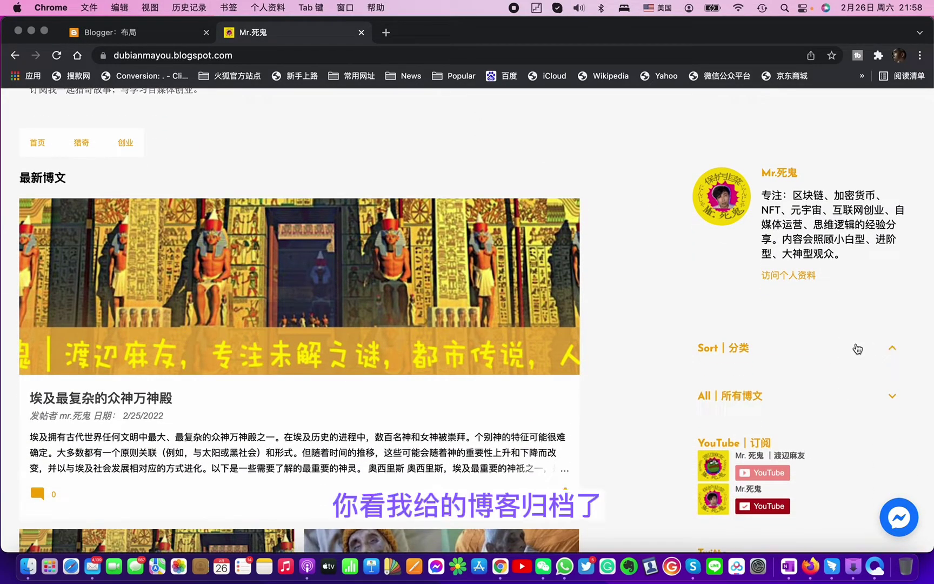
left_click(739, 351)
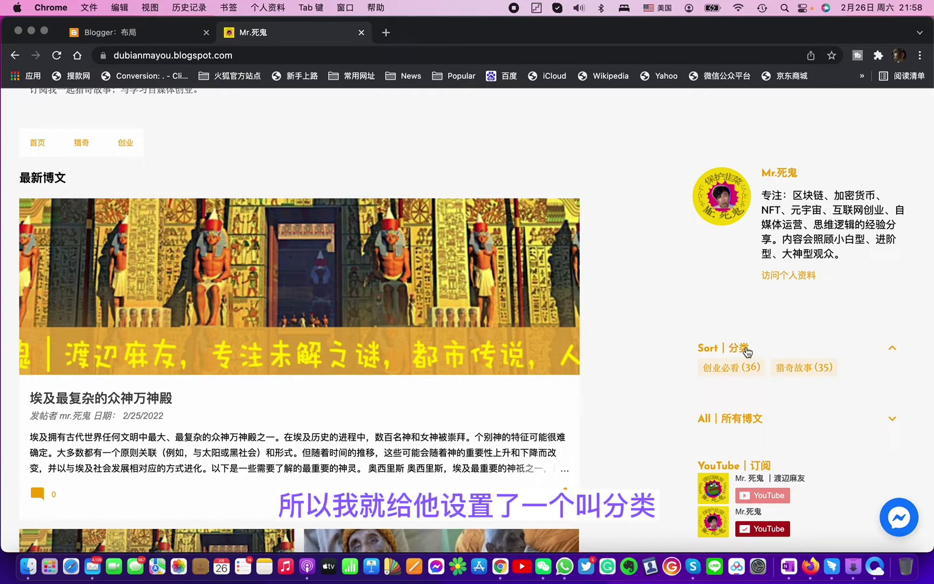
Review the archive gadget's title, style, post order, archive frequency and date format options, and close its configuration without saving
left_click(184, 34)
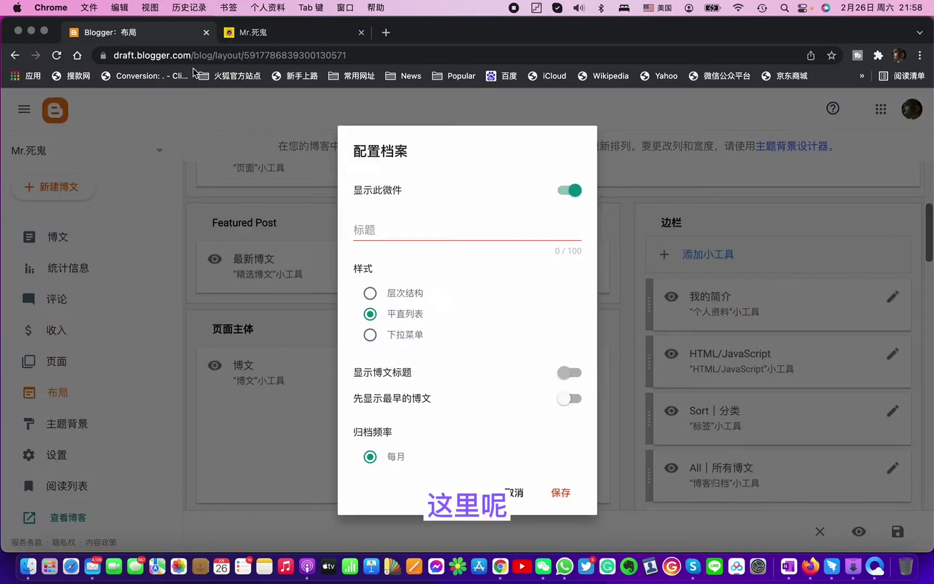
left_click(384, 231)
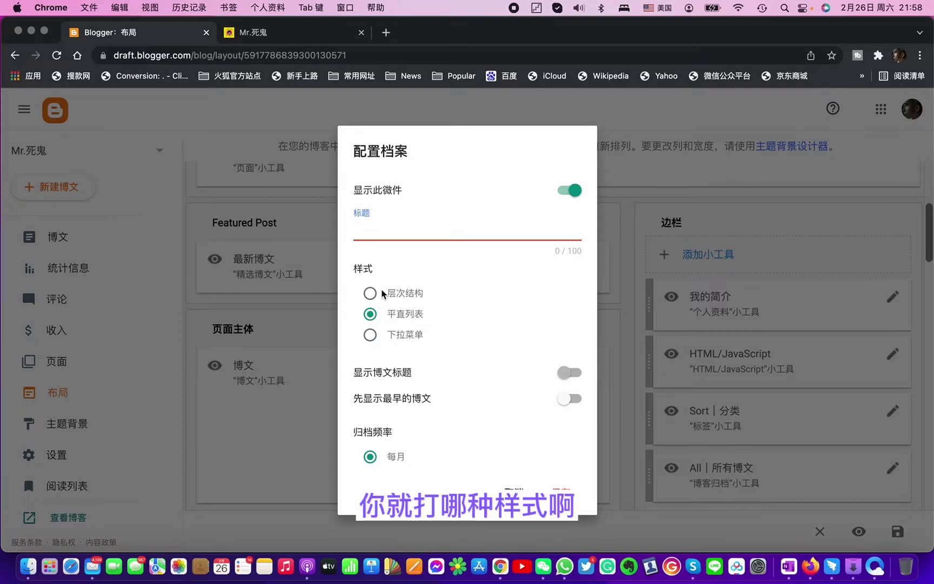
scroll(389, 319, "down", 2)
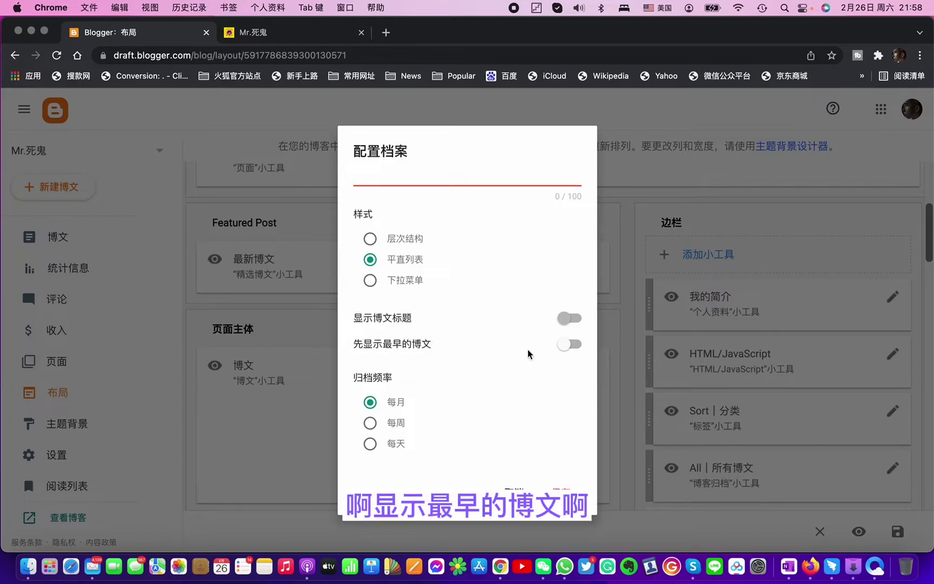
scroll(514, 347, "down", 2)
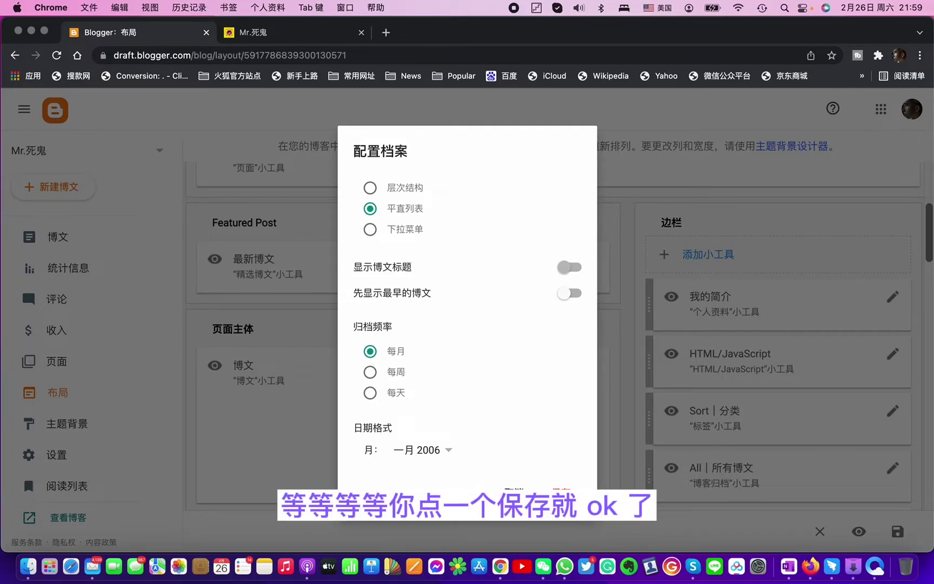
left_click(514, 487)
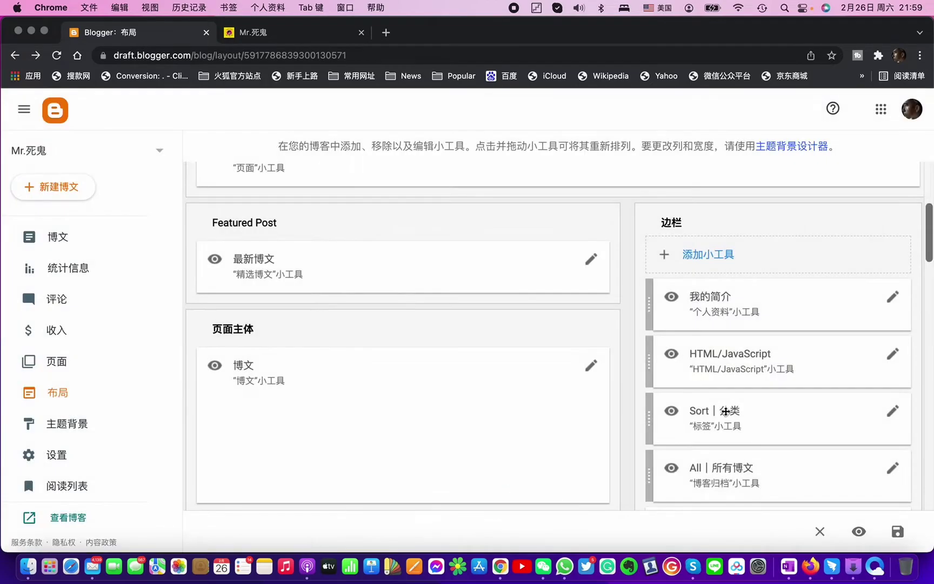
Reopen the gadget list for the 边栏 section and review the 页面标题, 关注者, 图片 and 标签 entries
left_click(892, 355)
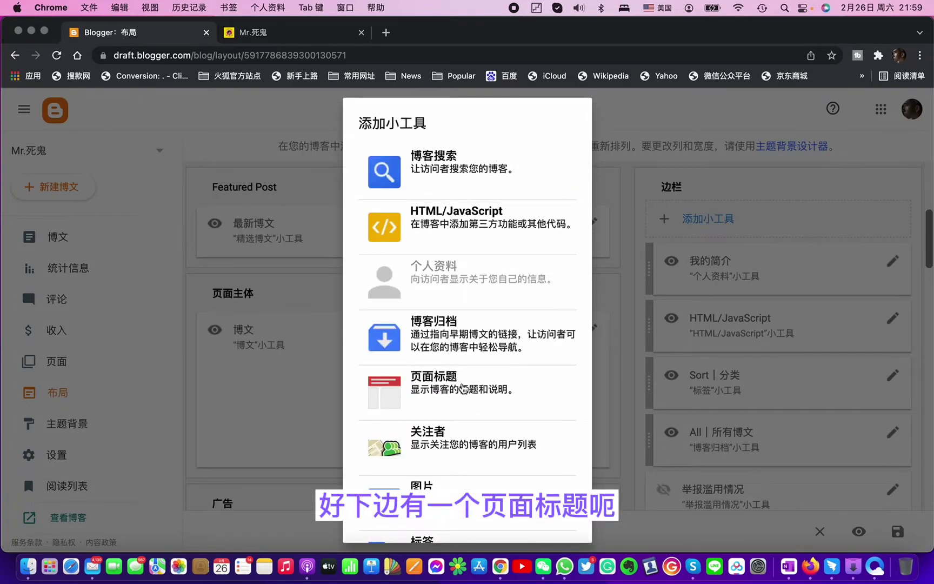
scroll(441, 454, "down", 4)
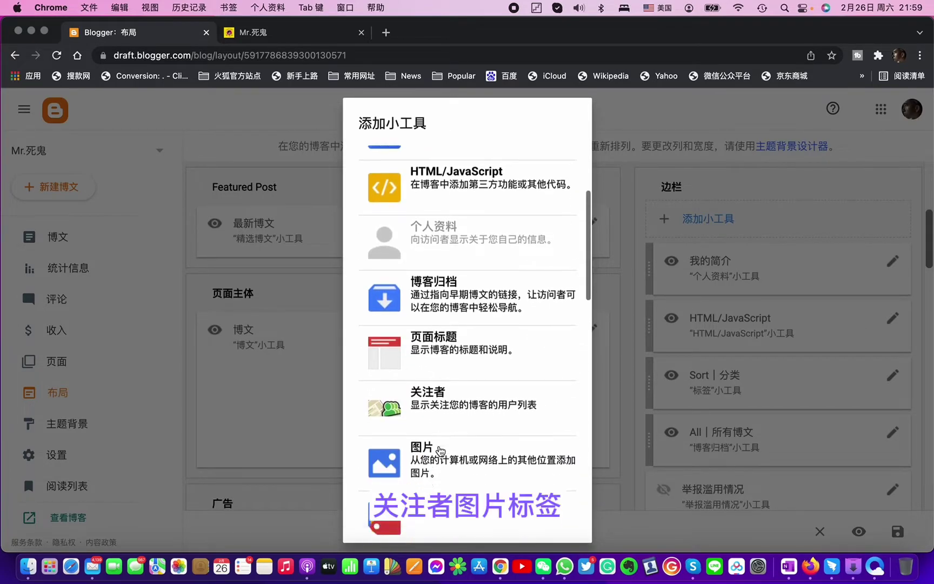
scroll(446, 470, "down", 1)
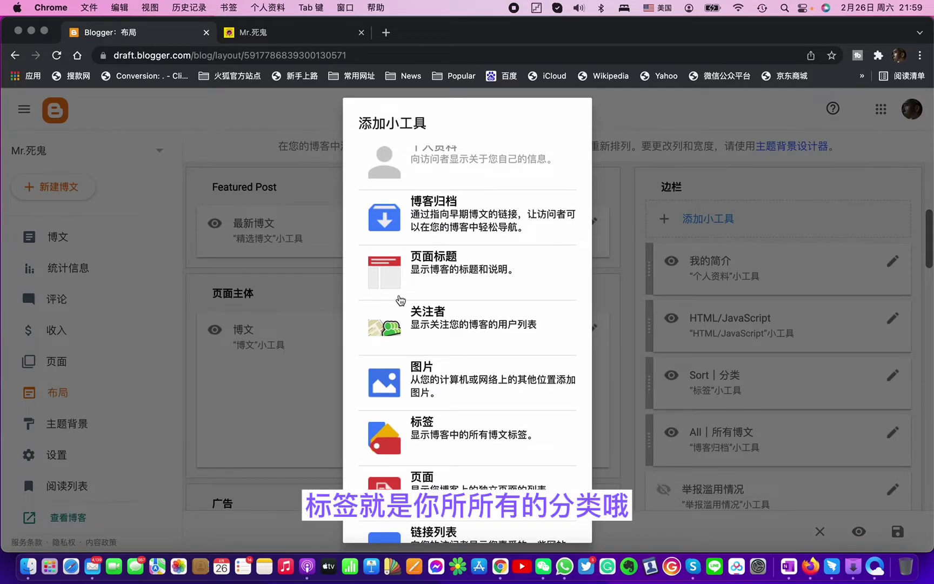
scroll(475, 395, "up", 3)
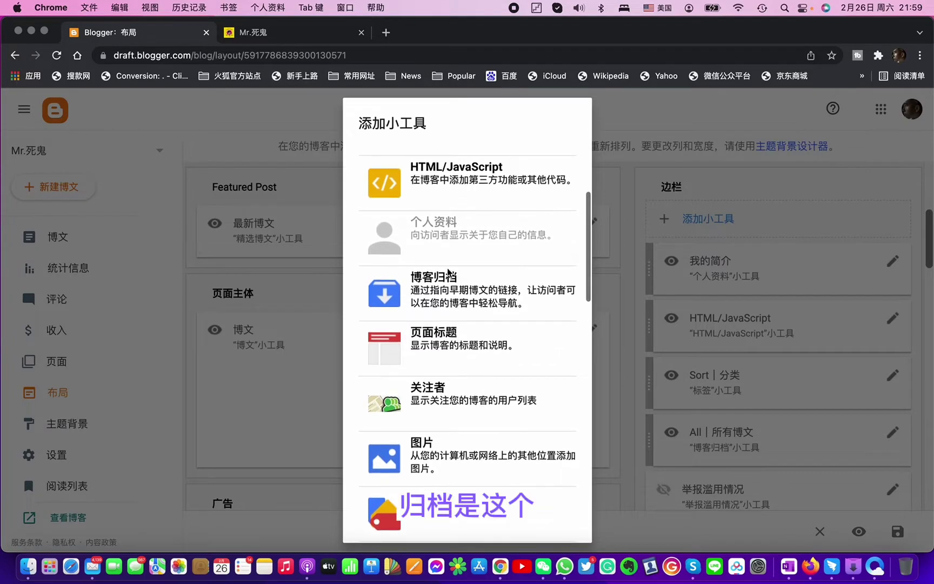
Expand the All｜所有博文 archive in the blog home page's sidebar to compare it with the 博客归档 gadget
left_click(296, 34)
scroll(691, 394, "down", 3)
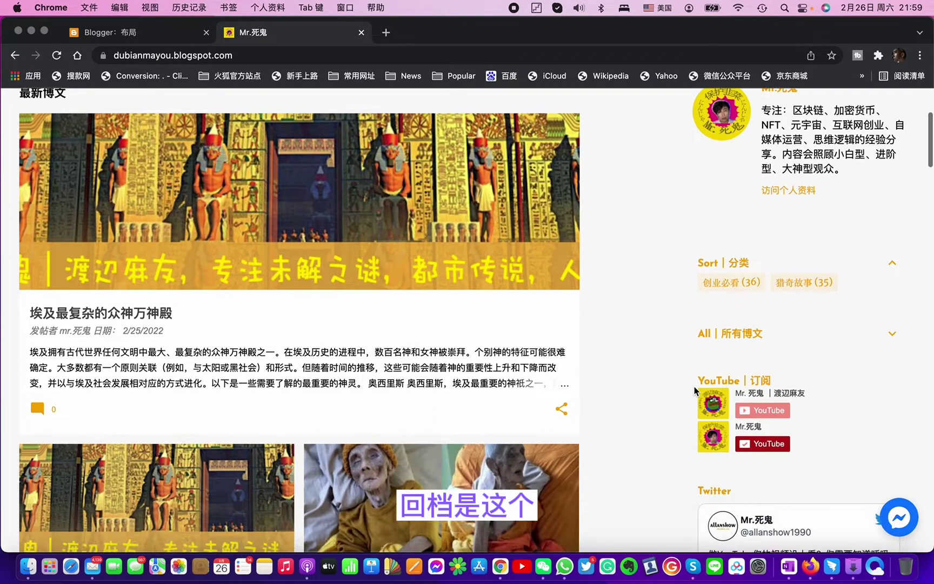
left_click(857, 334)
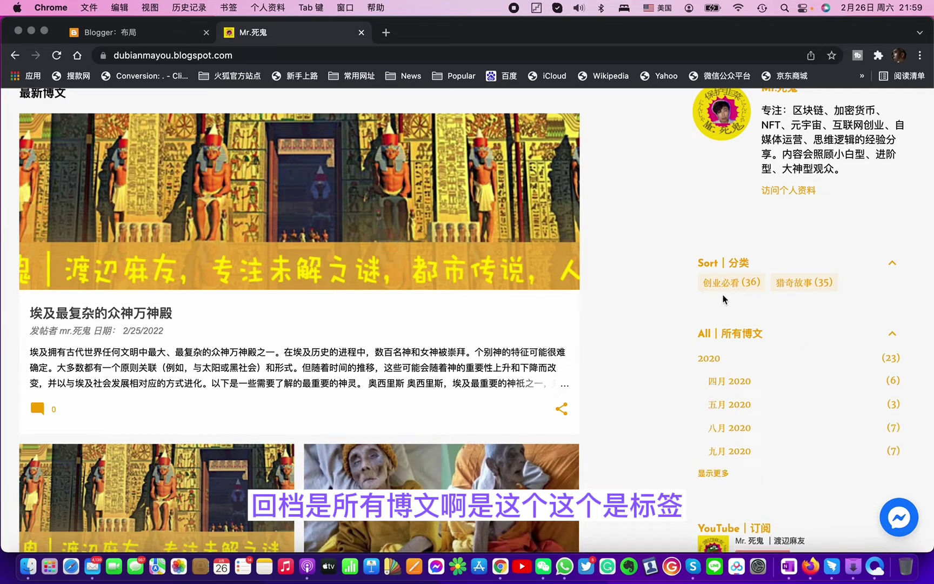
Open the 标签 gadget's configuration from the Blogger layout's gadget list and review its title, sorting, display style, post count and label selection options
left_click(162, 34)
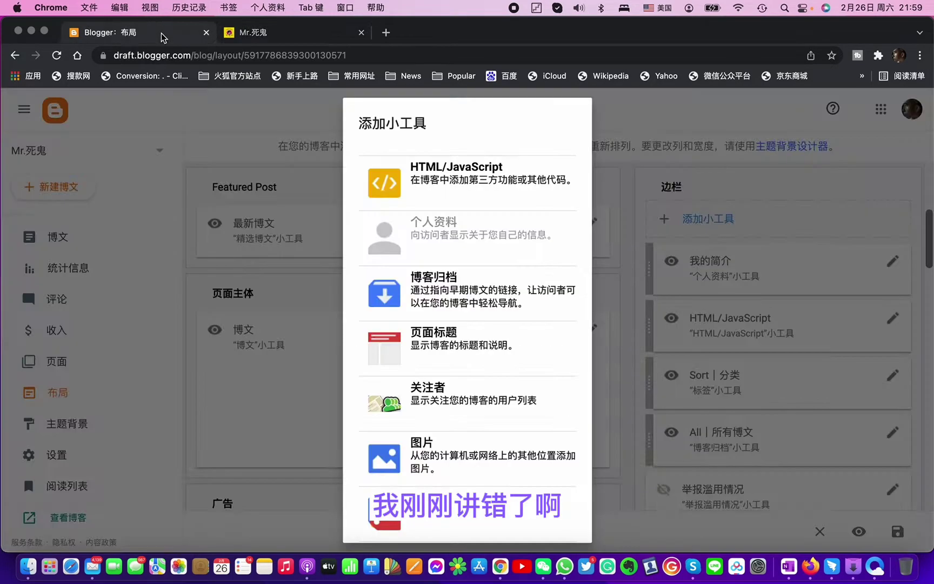
scroll(470, 409, "down", 2)
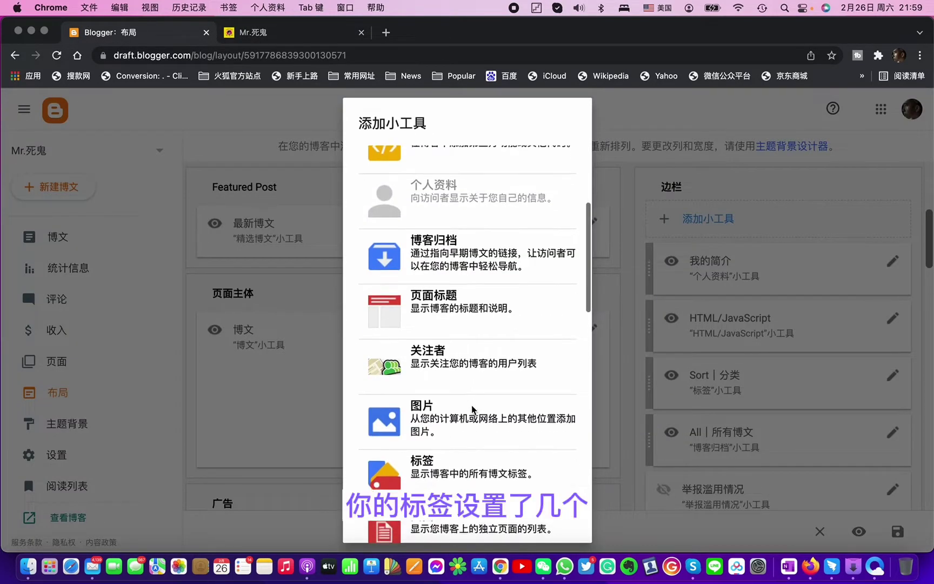
scroll(439, 470, "down", 1)
left_click(441, 442)
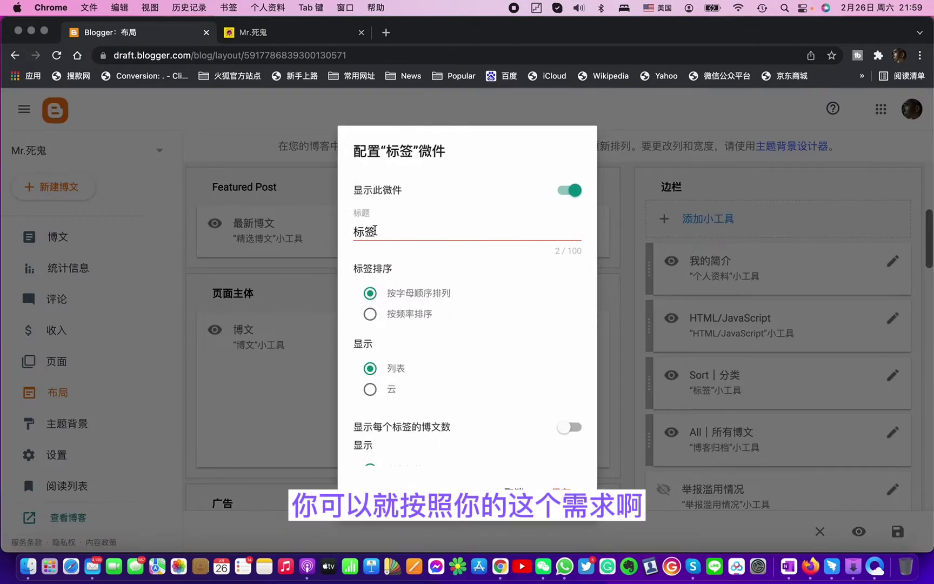
scroll(409, 358, "down", 2)
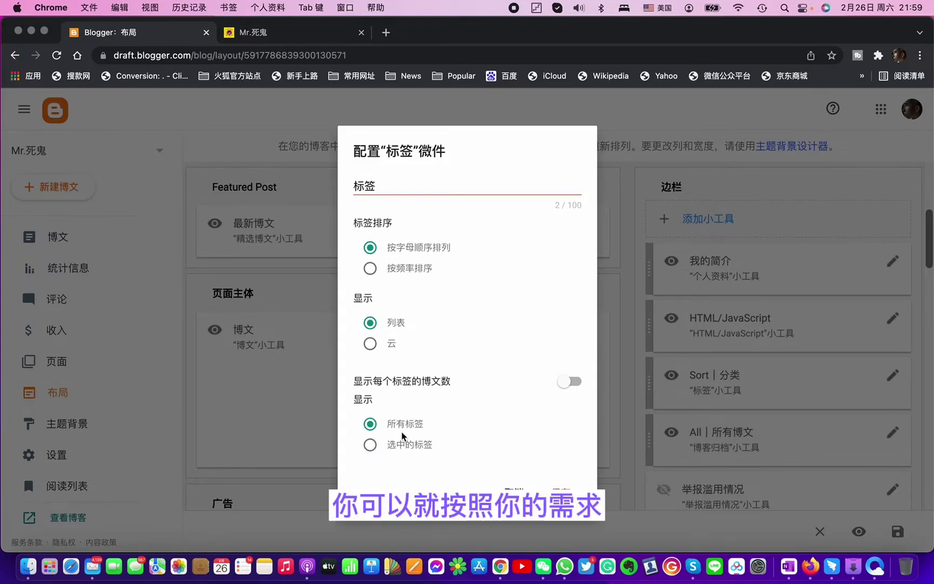
scroll(414, 269, "up", 2)
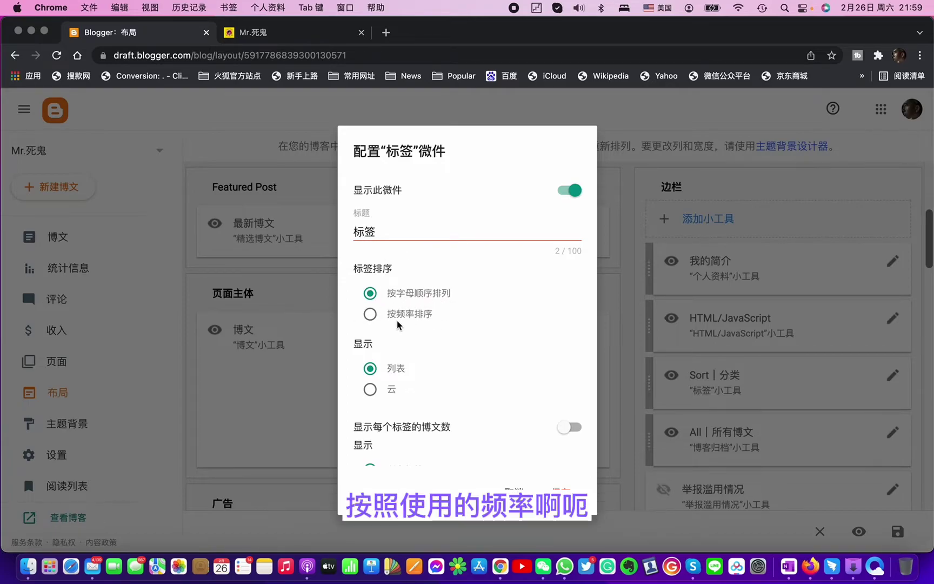
scroll(431, 354, "down", 2)
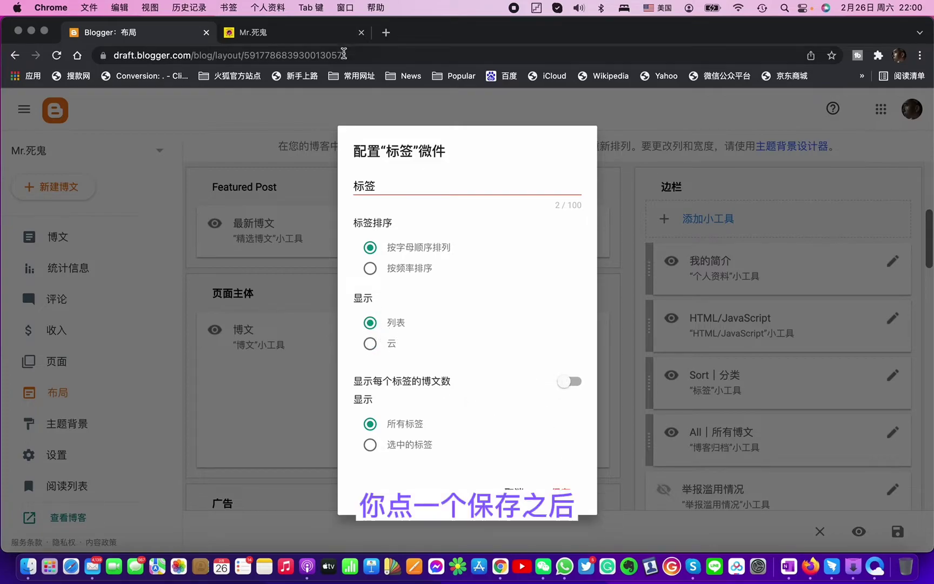
Switch to the blog home page and collapse the sidebar's Sort｜分类 section to relate it to the 标签 gadget
left_click(309, 33)
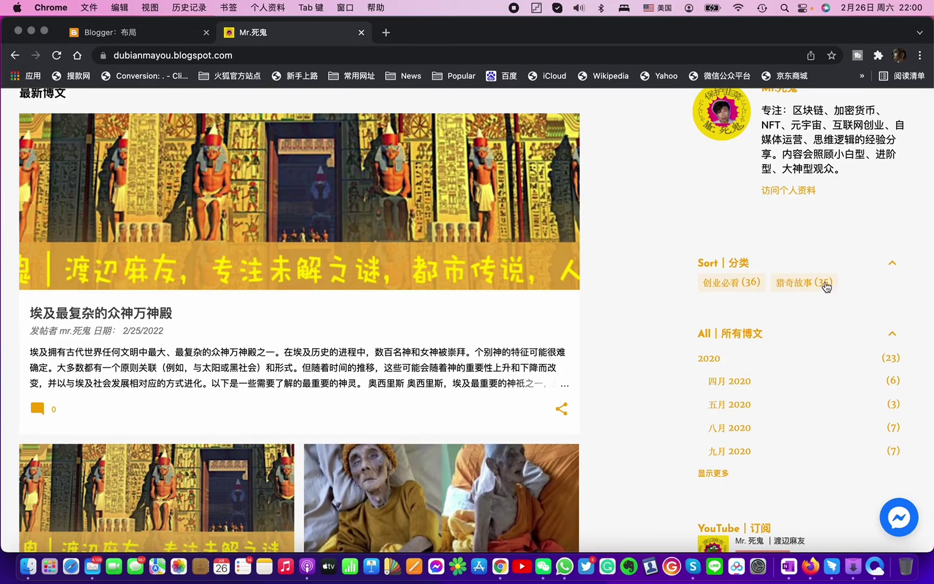
left_click(893, 264)
left_click(894, 265)
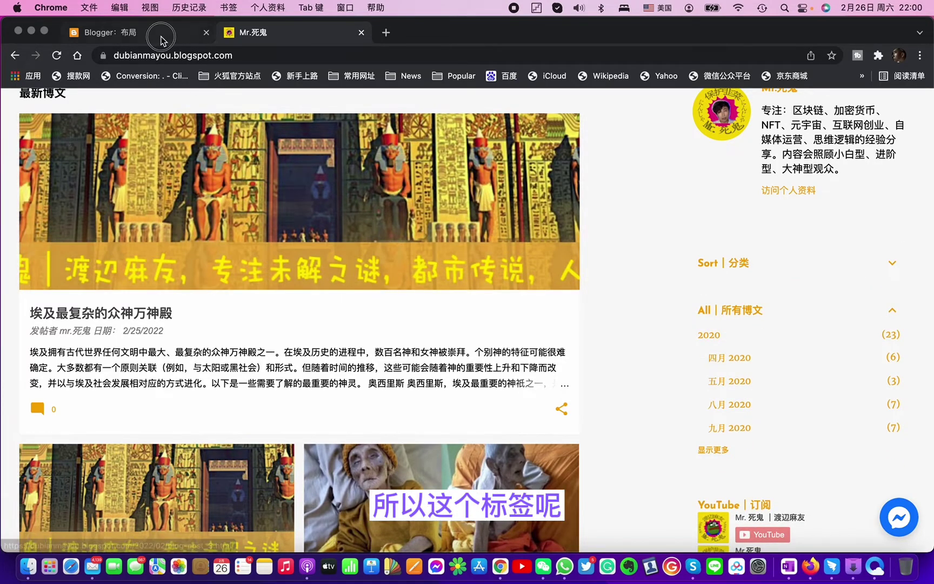
Close the 标签 configuration in the Blogger layout without saving, and reopen the 边栏 gadget list to review the 博客归档 and 标签 entries
left_click(160, 33)
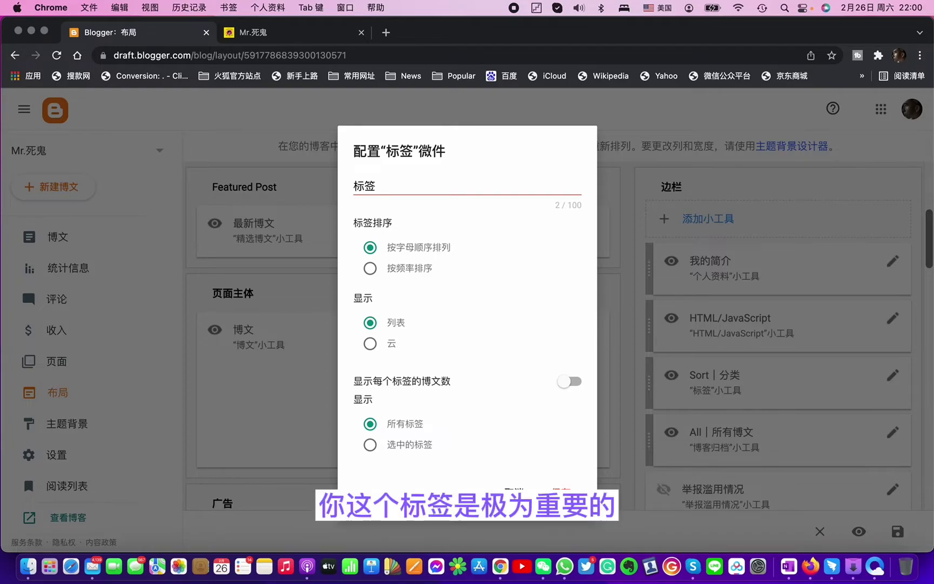
left_click(511, 491)
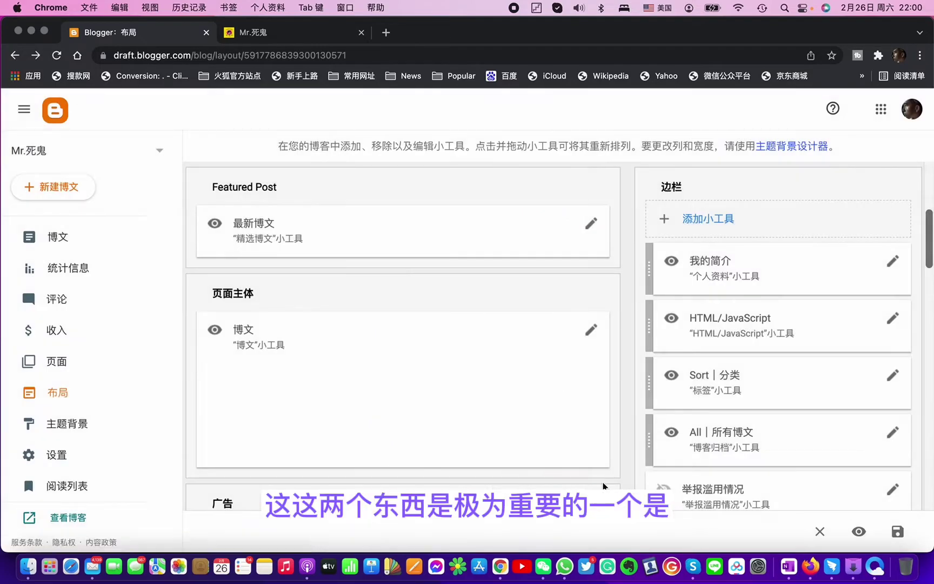
left_click(703, 227)
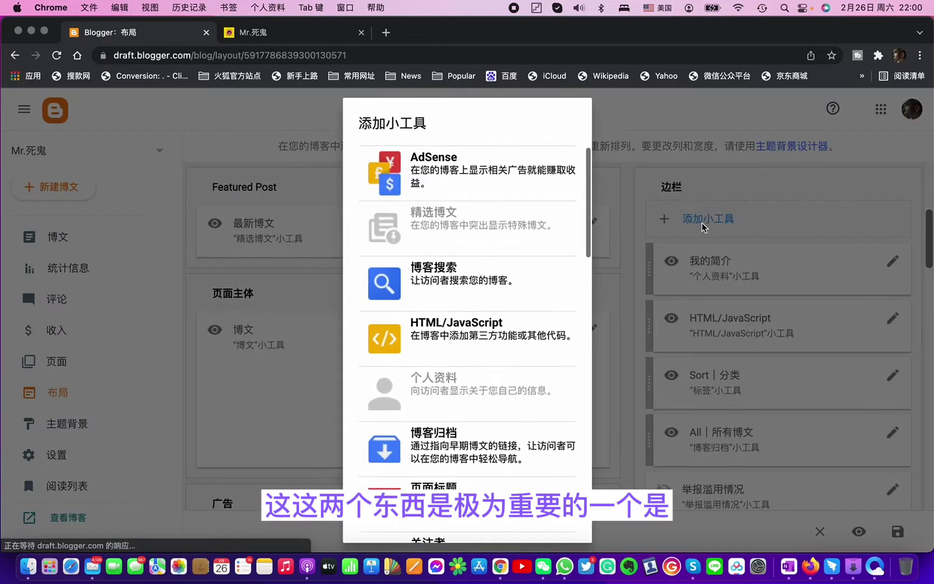
scroll(545, 318, "down", 2)
scroll(544, 317, "down", 2)
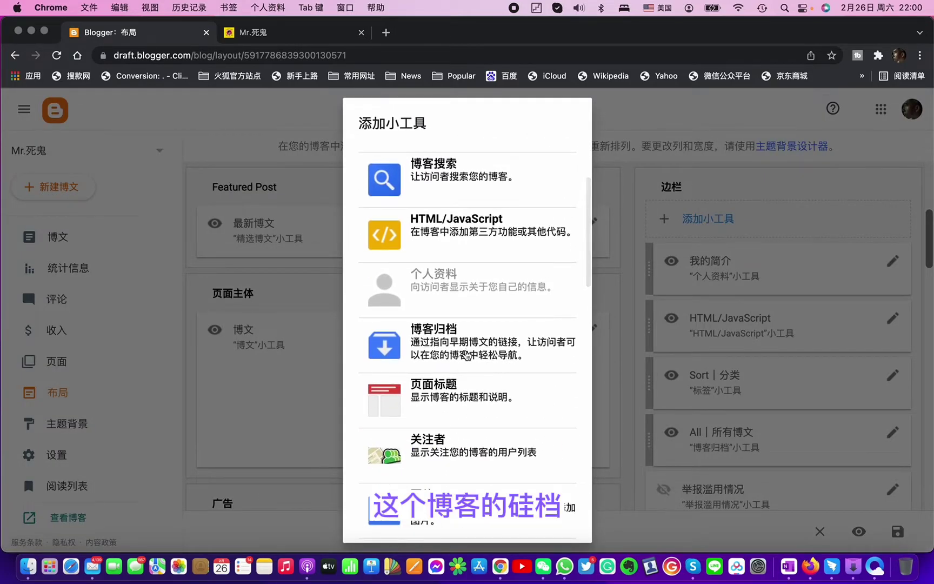
scroll(484, 466, "down", 2)
scroll(485, 466, "down", 2)
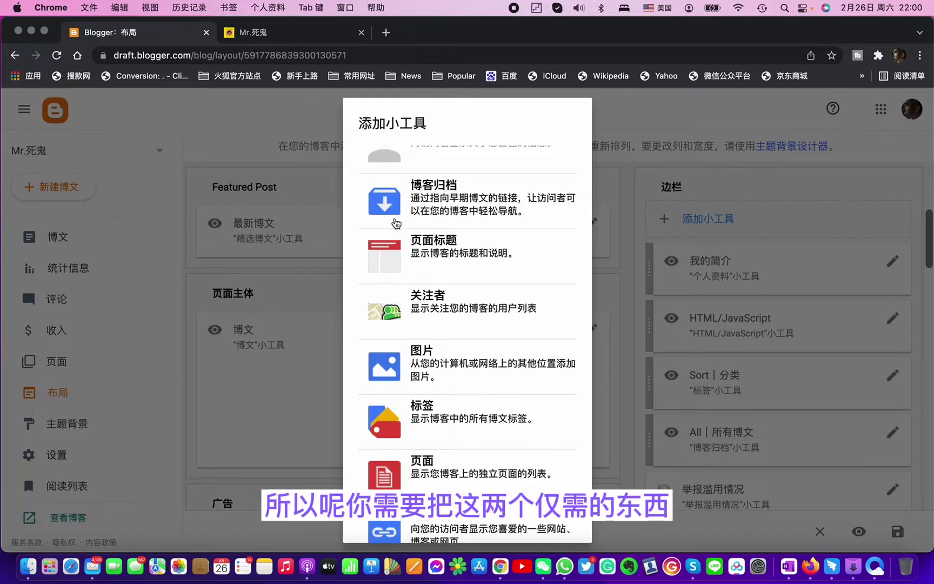
scroll(402, 421, "down", 1)
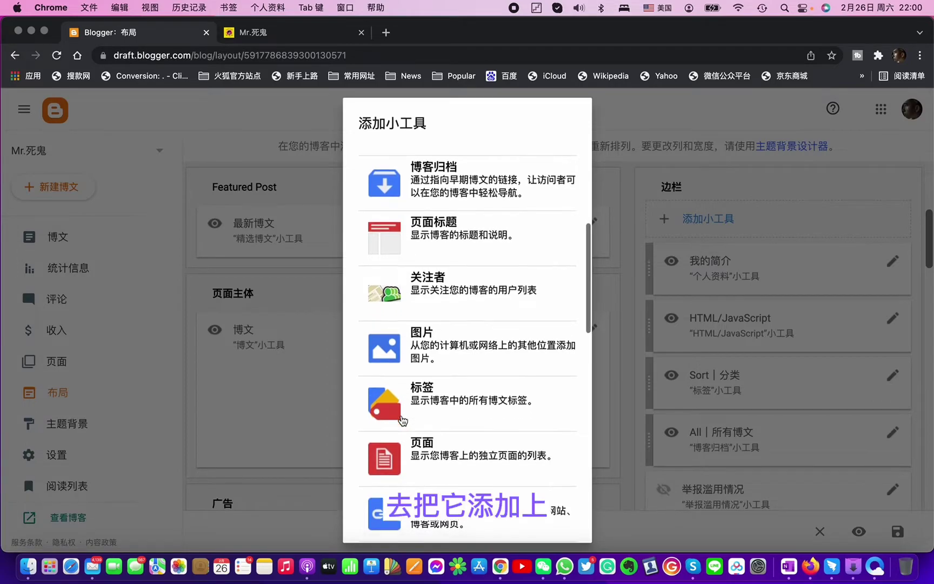
Examine the remaining gadgets in the list, from 页面 and 链接列表 through Feed and 订阅链接 to 维基百科, and return to AdSense
scroll(427, 402, "down", 10)
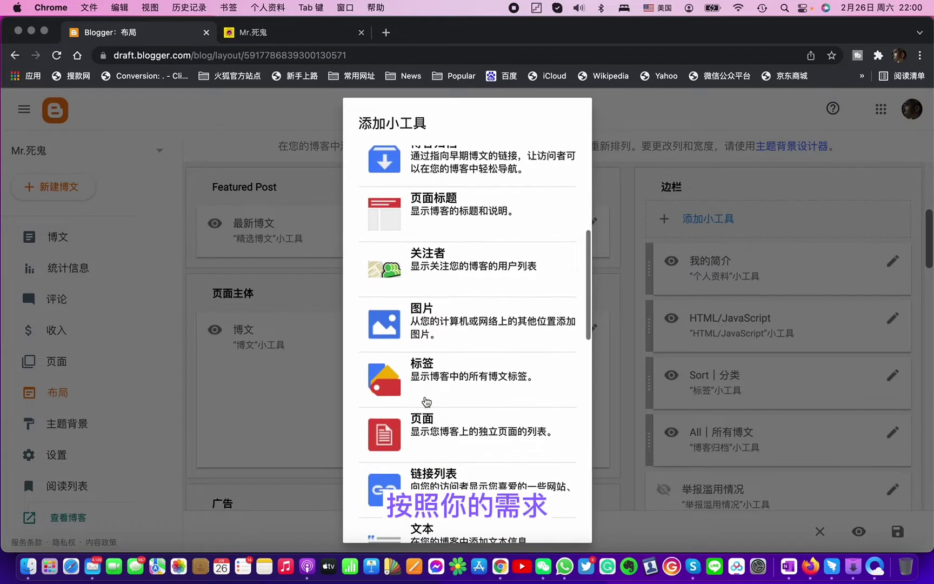
scroll(434, 442, "down", 6)
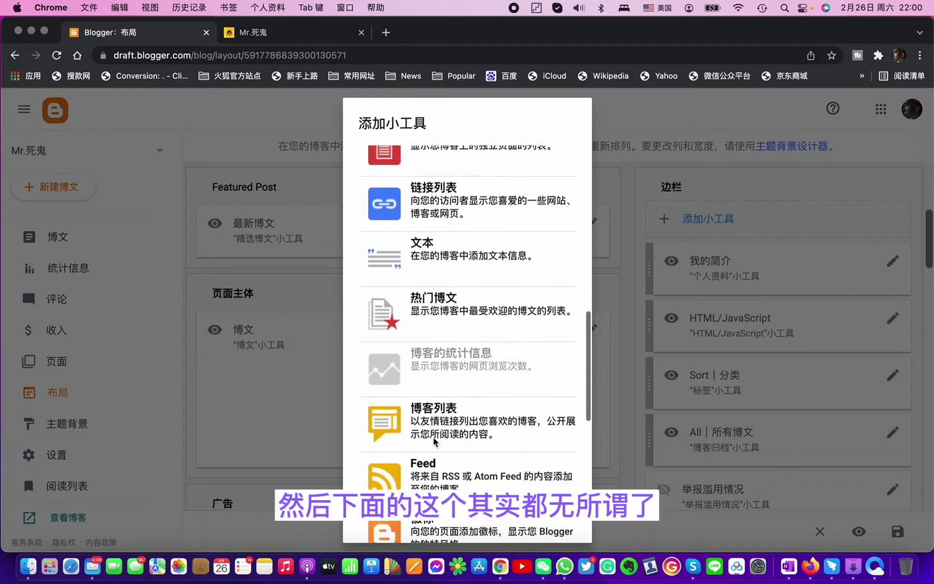
scroll(452, 356, "down", 1)
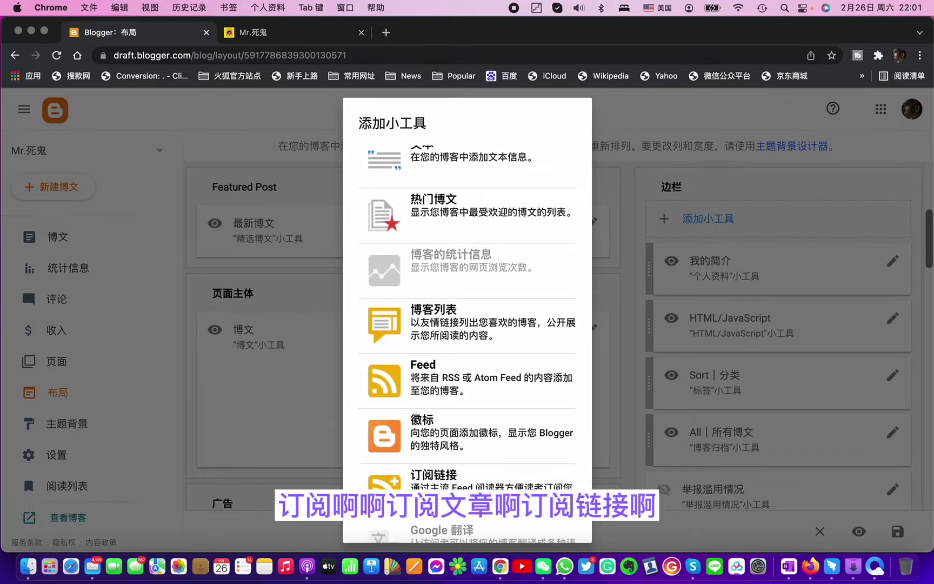
scroll(441, 451, "down", 10)
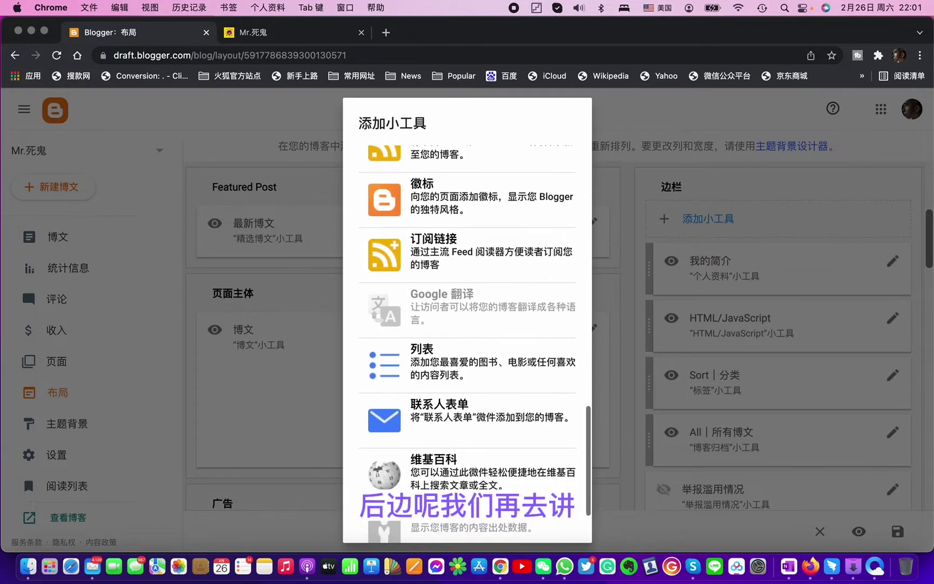
scroll(448, 410, "up", 20)
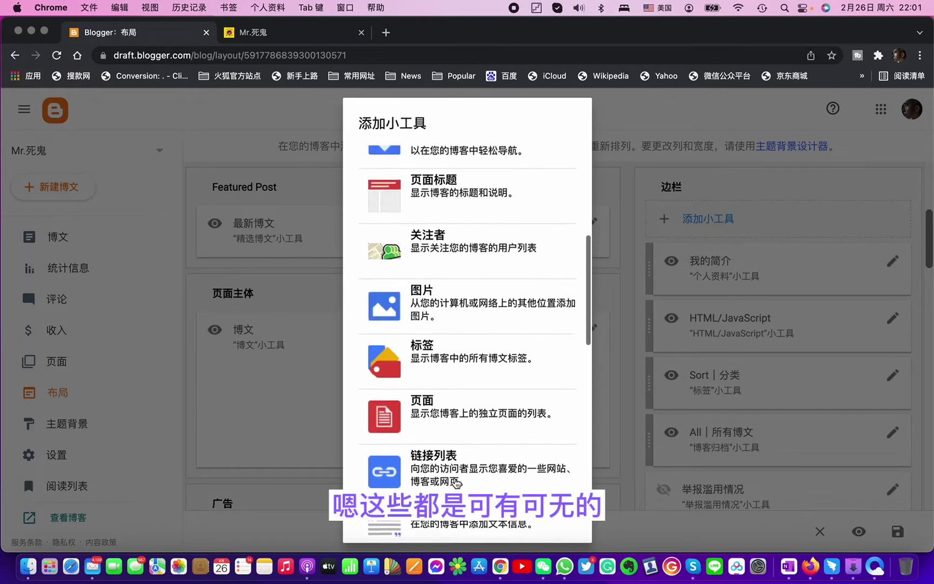
scroll(441, 345, "up", 9)
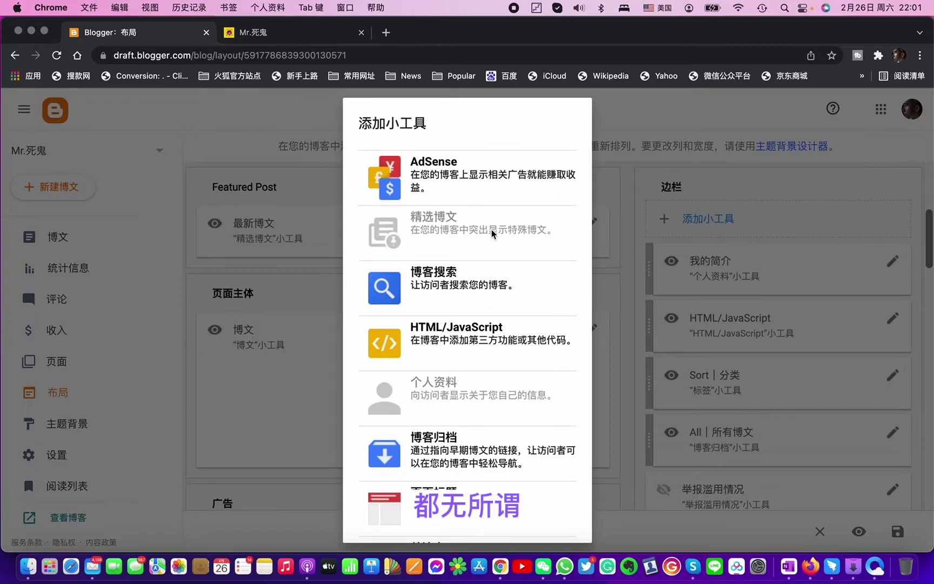
Review the commonly used gadgets between HTML/JavaScript and 标签 in the gadget list, focusing on 博客归档 and 标签
scroll(547, 317, "down", 5)
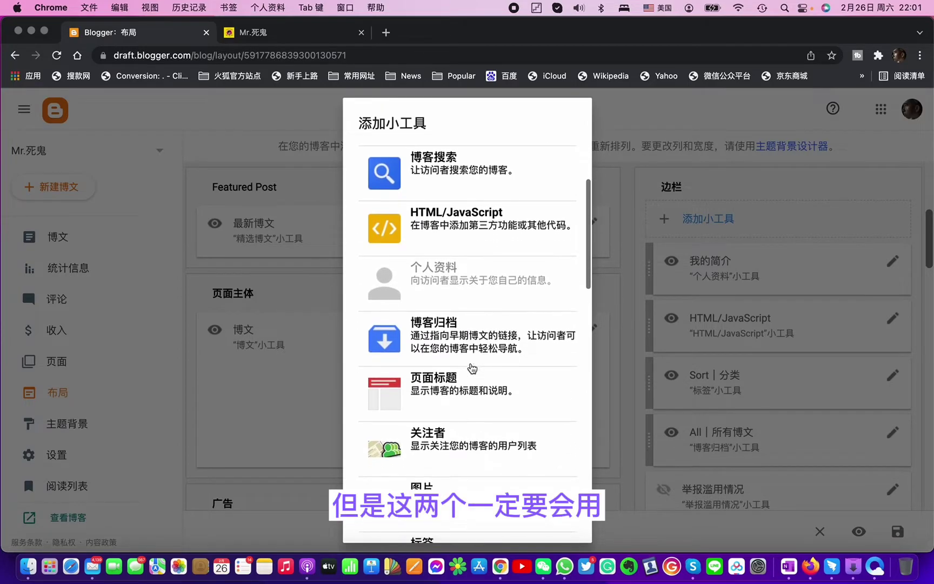
scroll(477, 377, "down", 3)
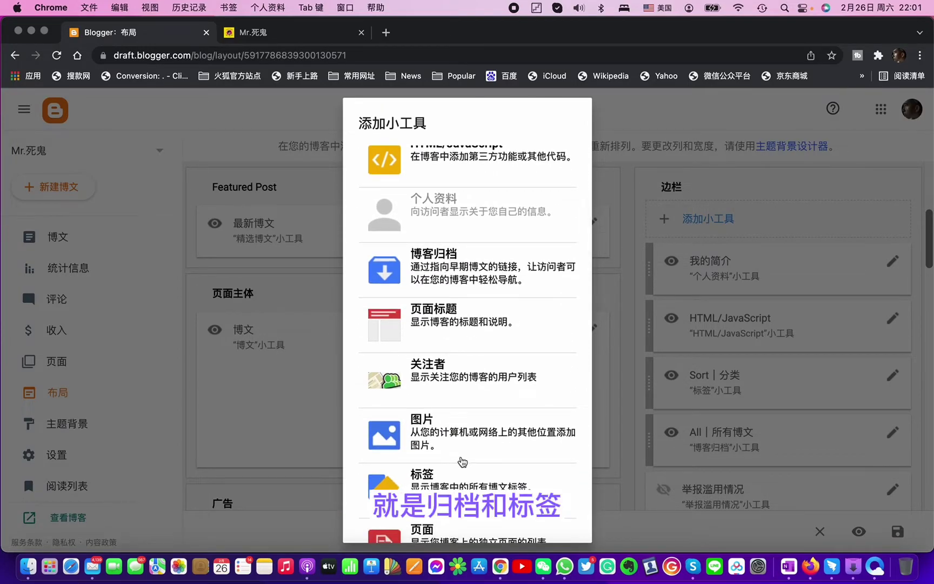
scroll(469, 313, "up", 4)
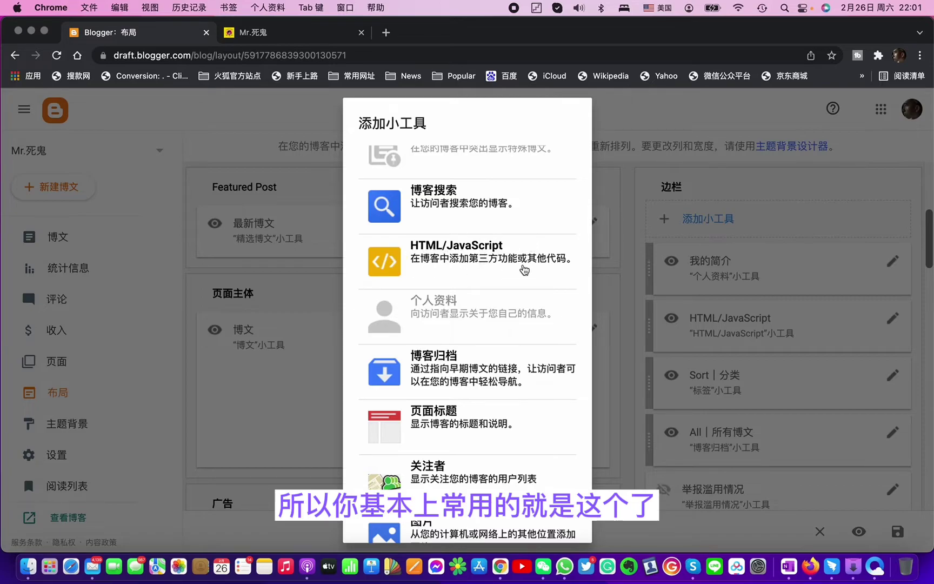
scroll(444, 383, "down", 2)
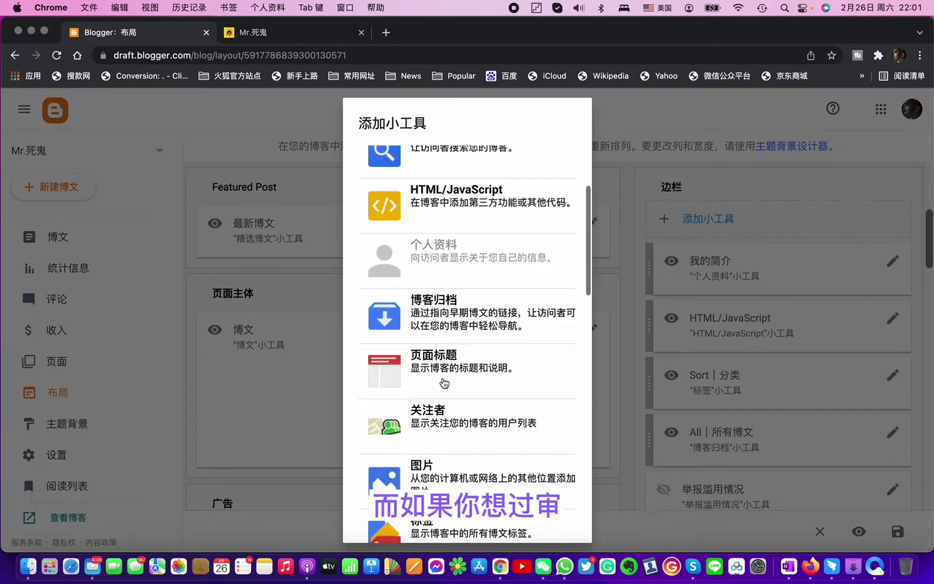